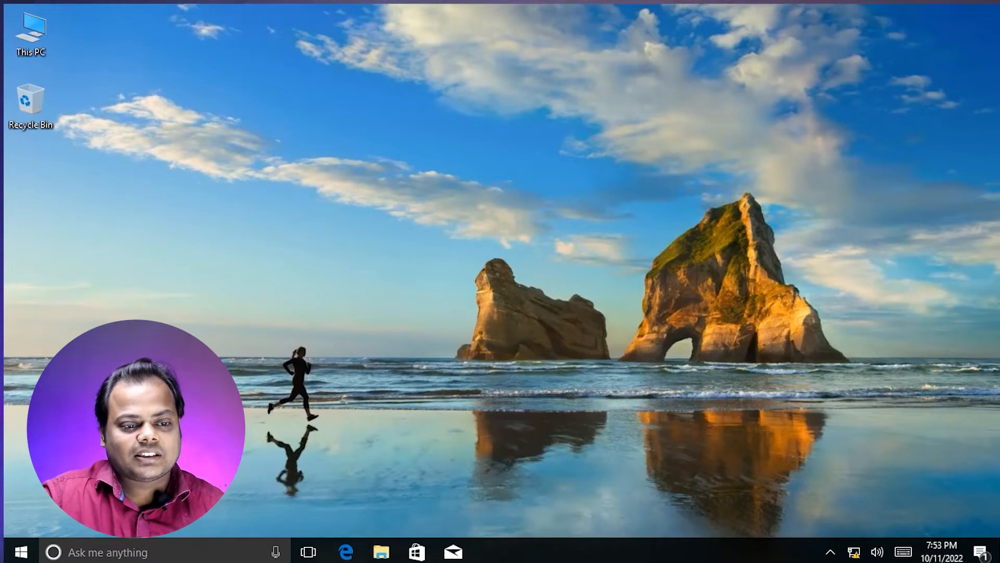
Open This PC to check the free space on the drives and close it.
left_click(31, 34)
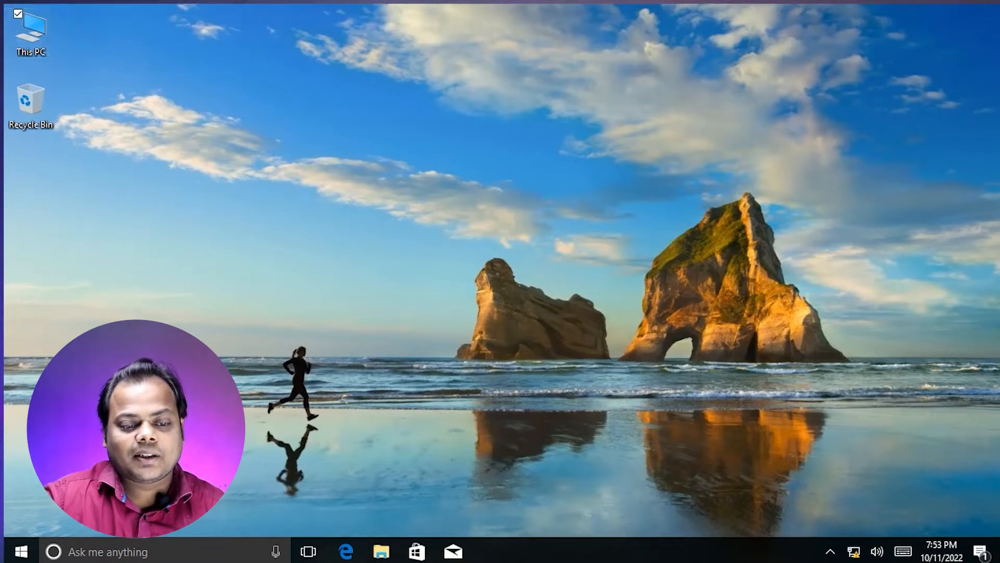
key("Return")
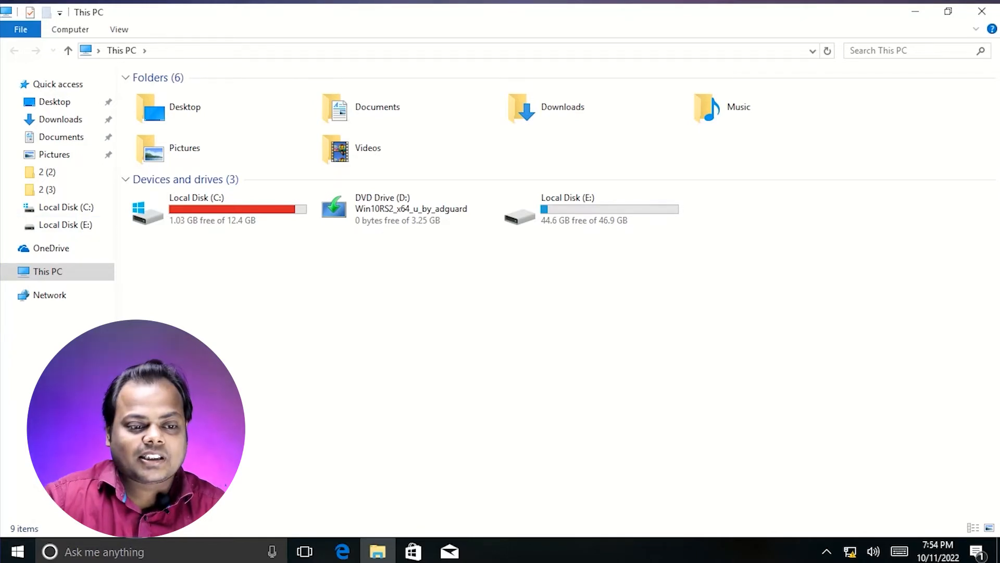
left_click(982, 12)
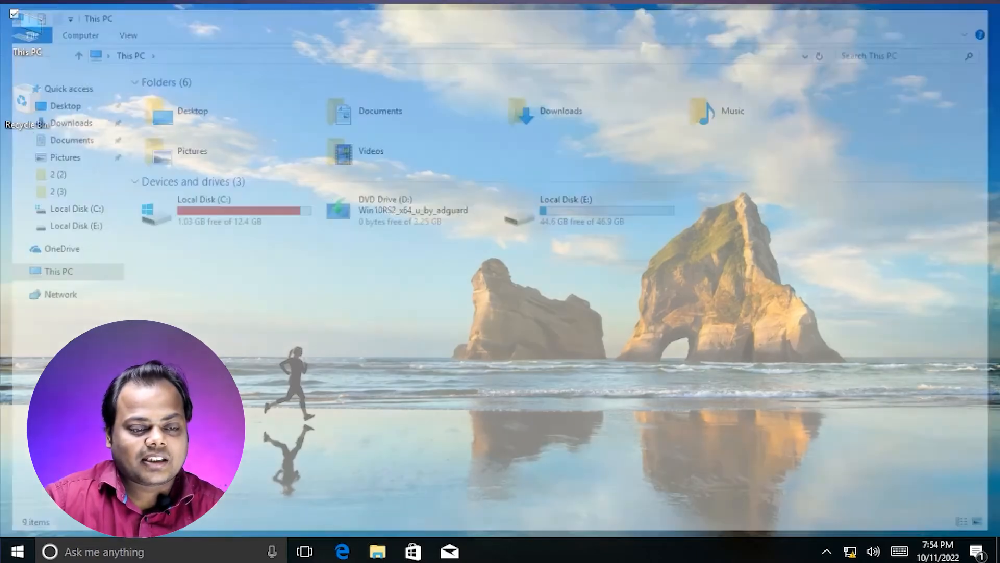
Open Computer Management for This PC and show Disk Management in a maximized window.
right_click(27, 32)
left_click(27, 104)
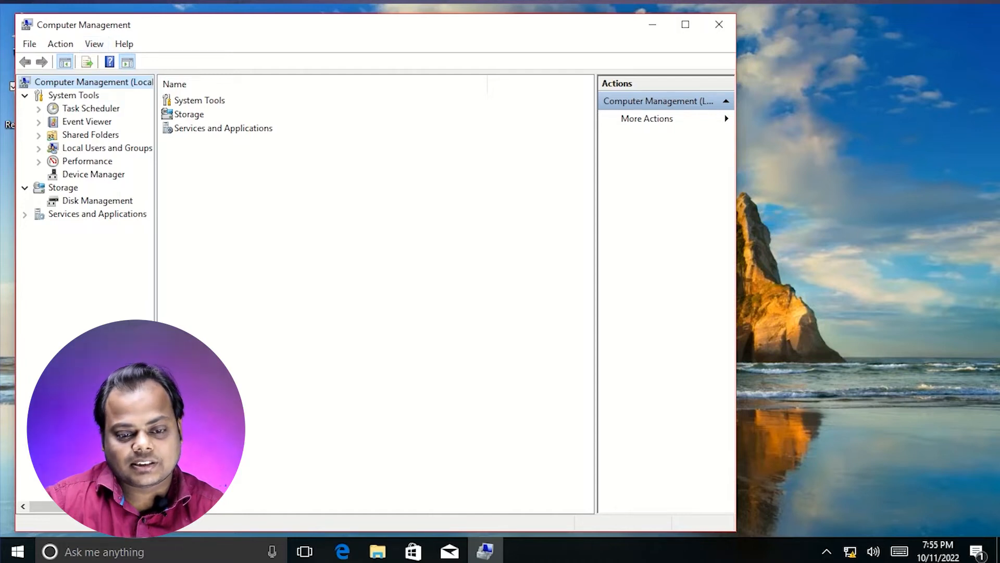
left_click(97, 200)
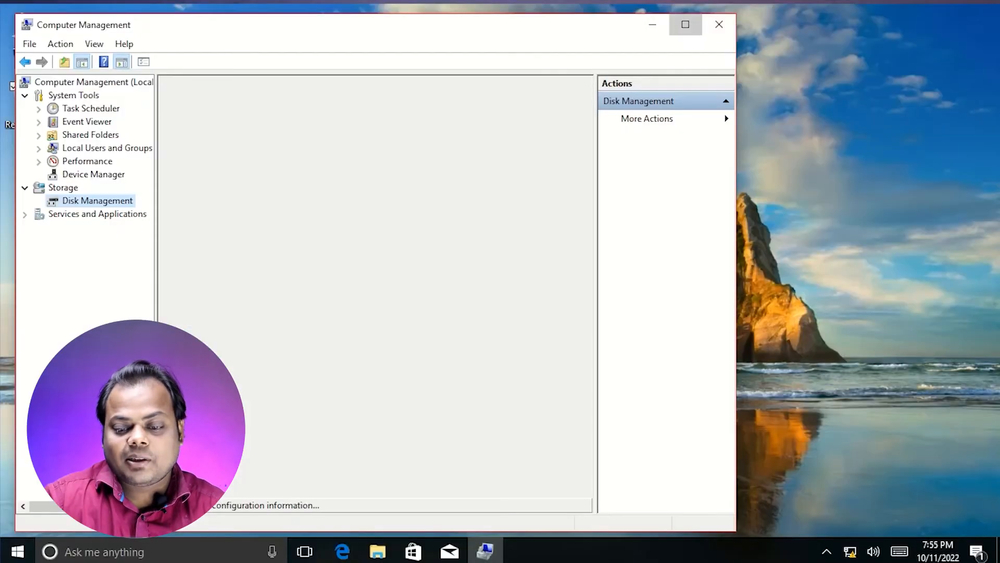
left_click(686, 23)
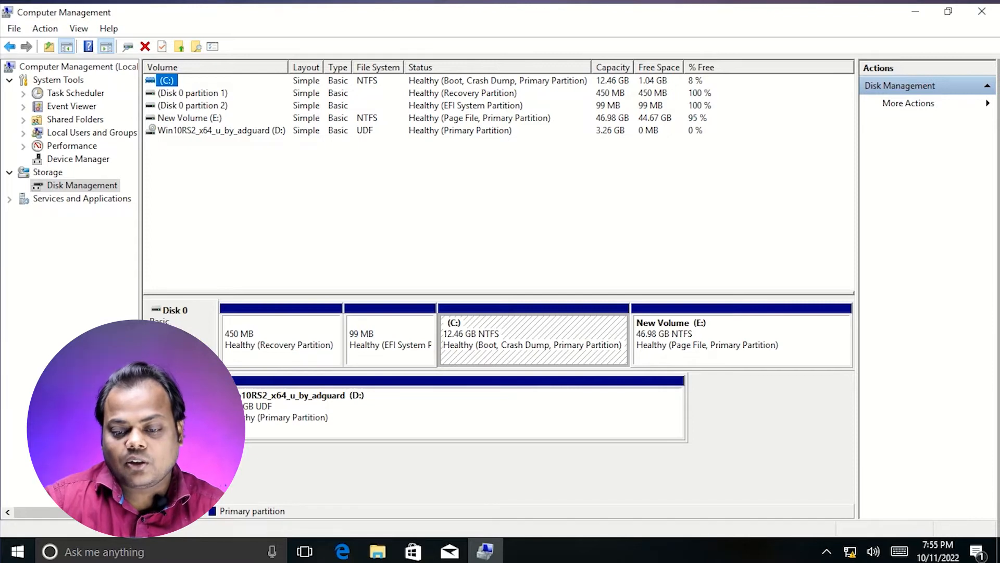
Open the Shrink Volume dialog for New Volume (E:) and move it aside.
right_click(692, 331)
left_click(714, 450)
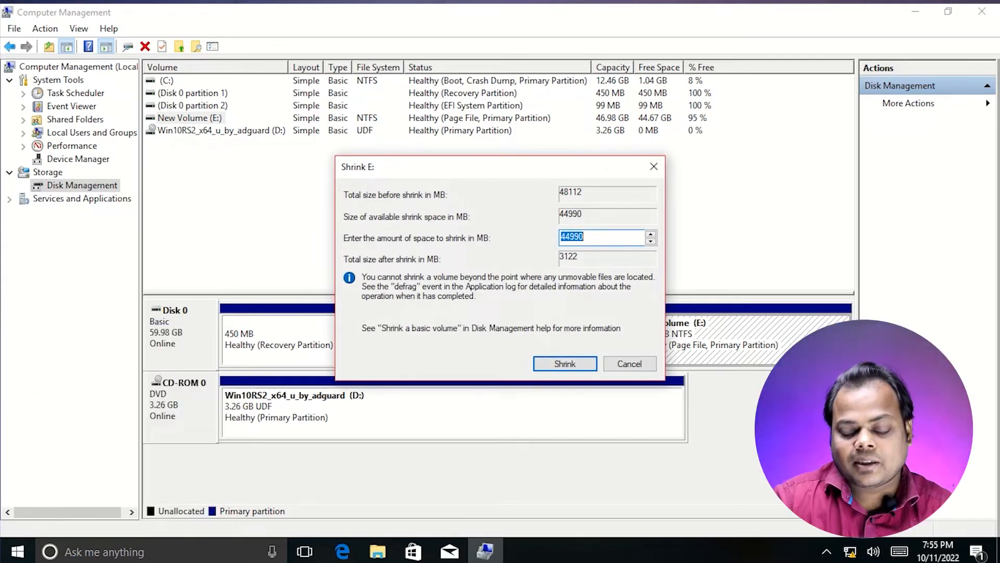
left_click_drag(485, 171, 551, 163)
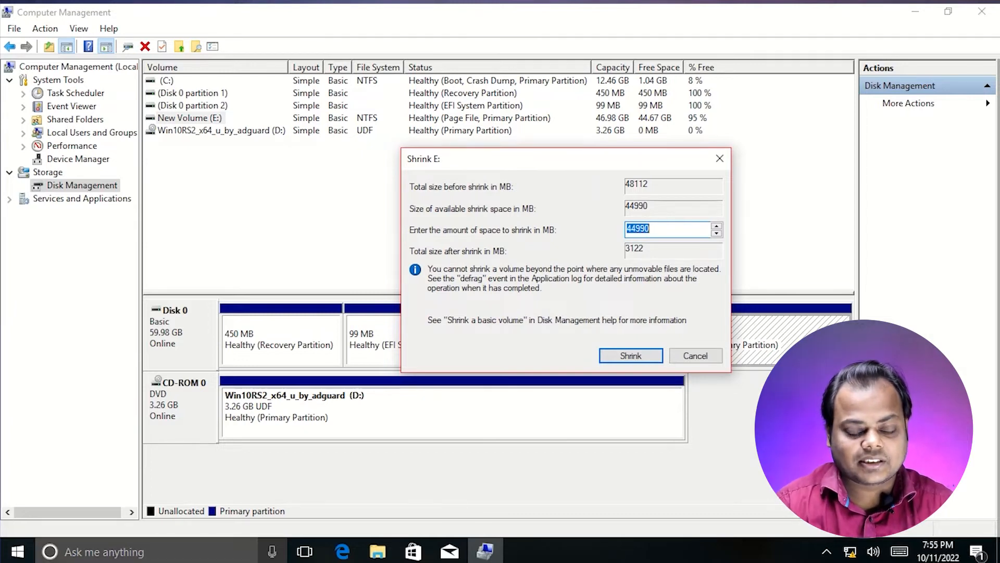
Open Calculator and multiply 1024 by 10 to convert 10 GB to megabytes.
key("super")
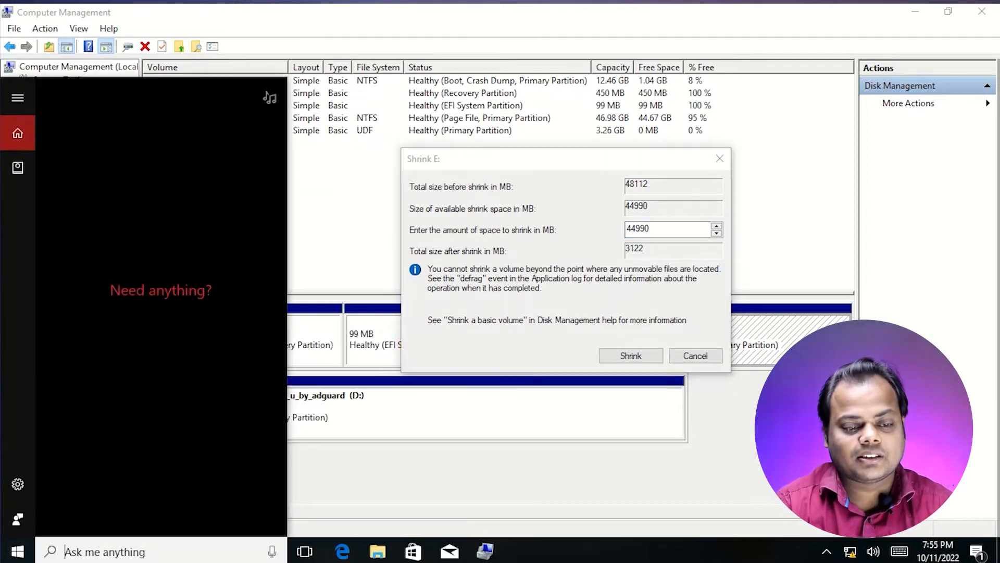
type("cal")
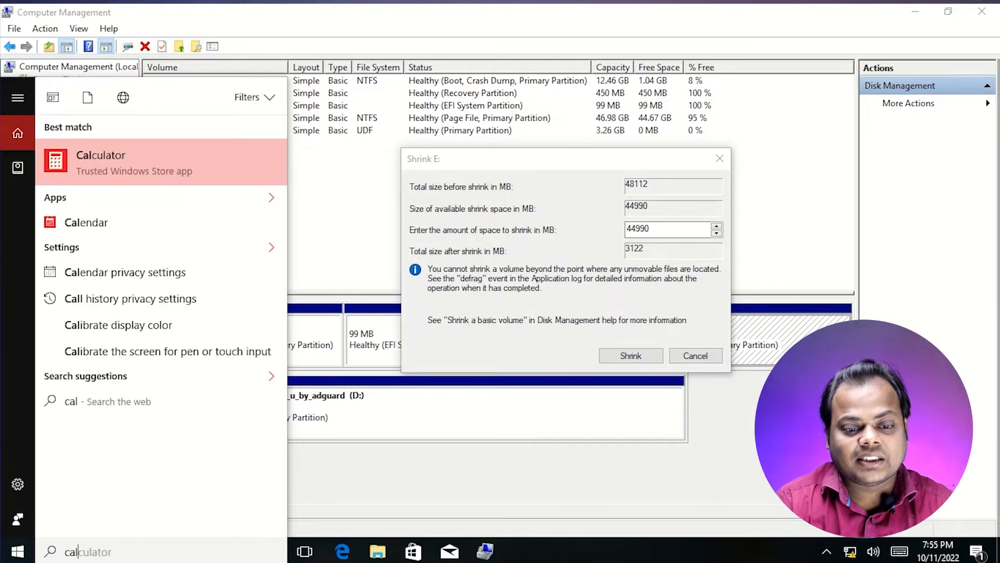
key("Return")
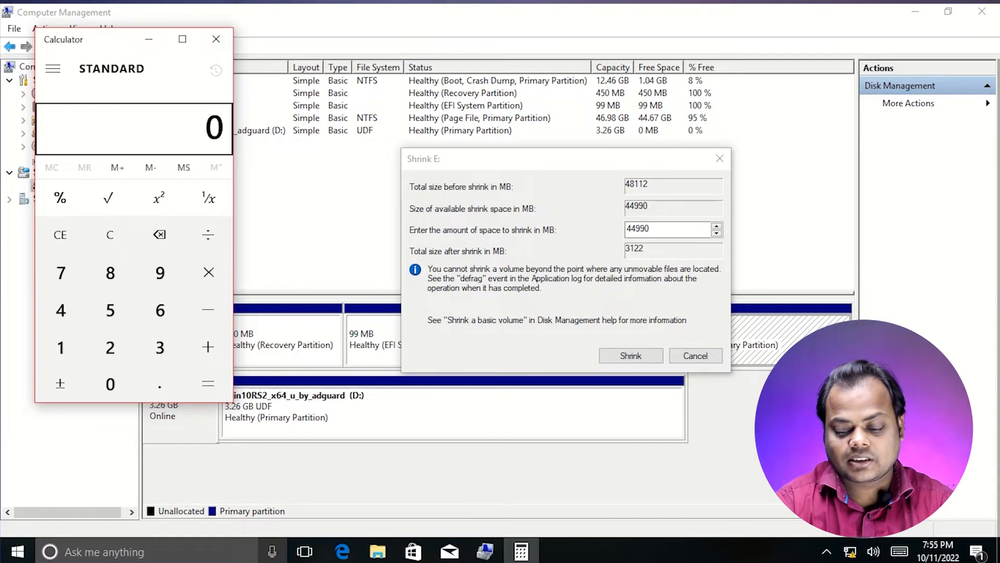
type("1024")
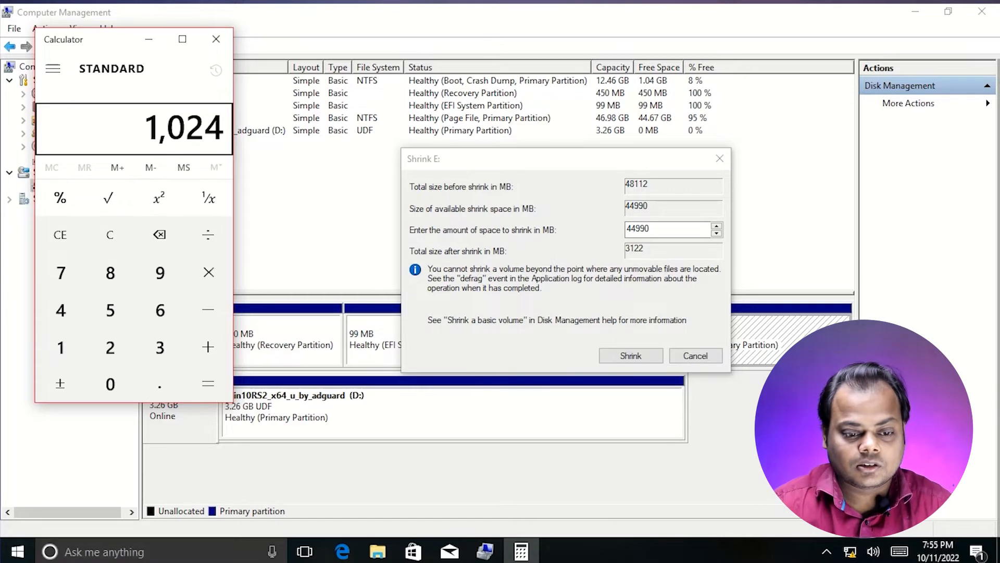
left_click(208, 272)
type("10")
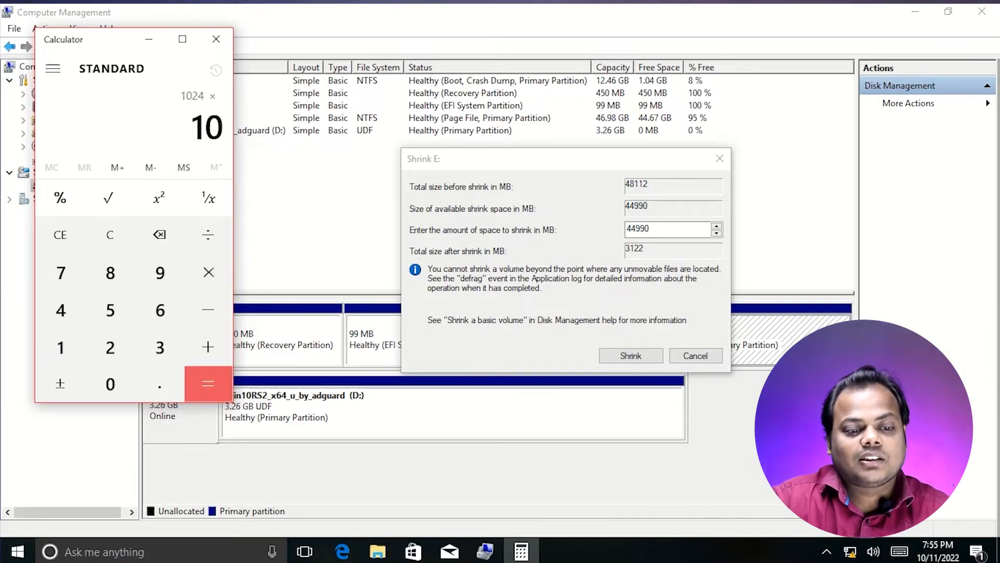
left_click(208, 384)
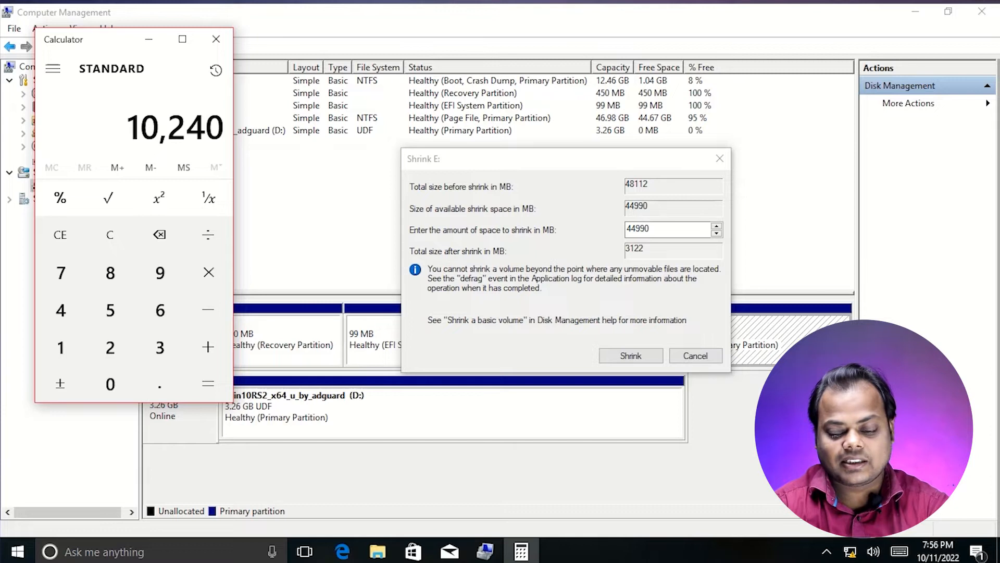
Set the amount of space to shrink on E: to 10240 MB and shrink the volume.
left_click(664, 230)
key("BackSpace")
key("BackSpace")
key("BackSpace")
key("BackSpace")
key("BackSpace")
type("10240")
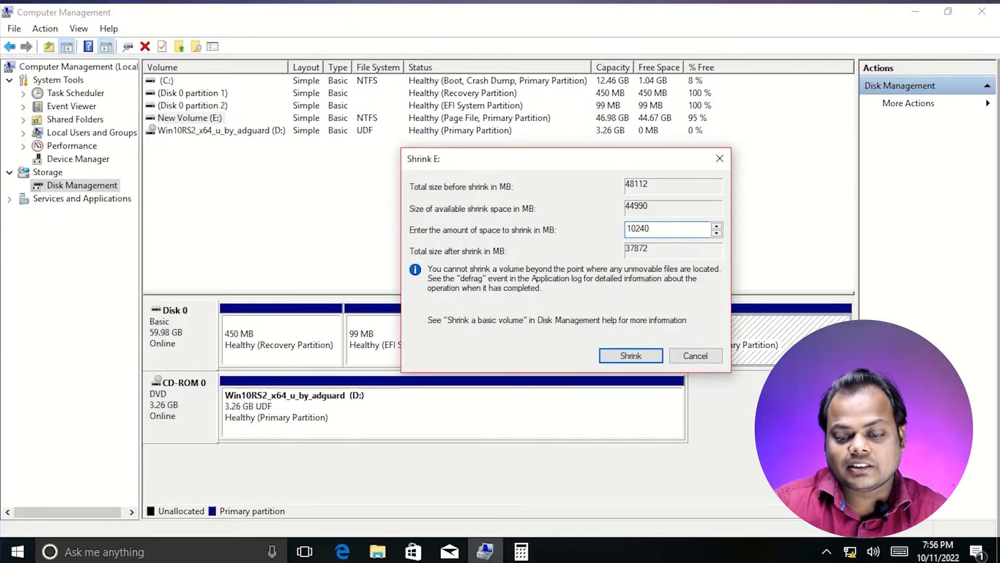
key("Return")
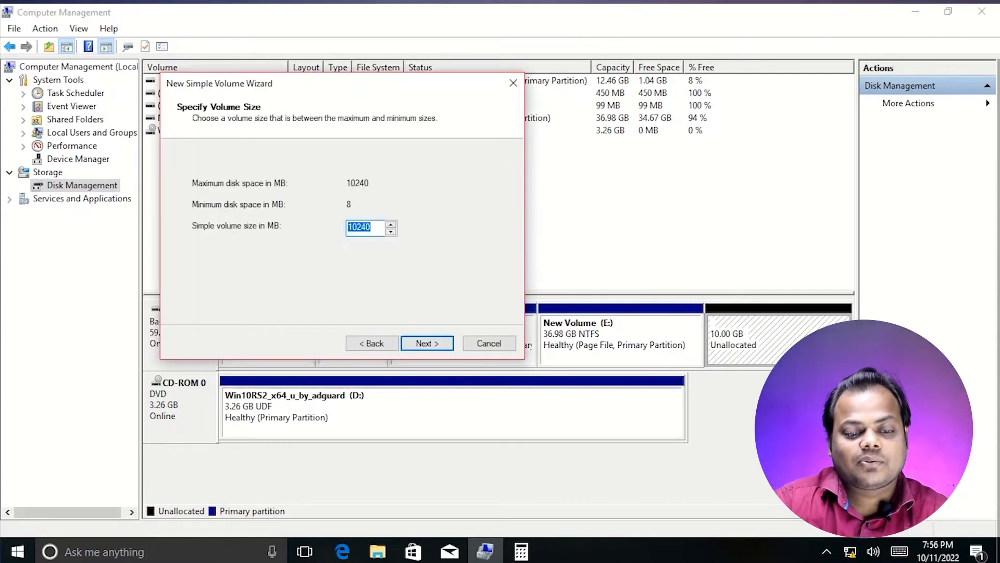
Set the new simple volume in the unallocated space to 10240 MB and assign it drive letter F.
key("Return")
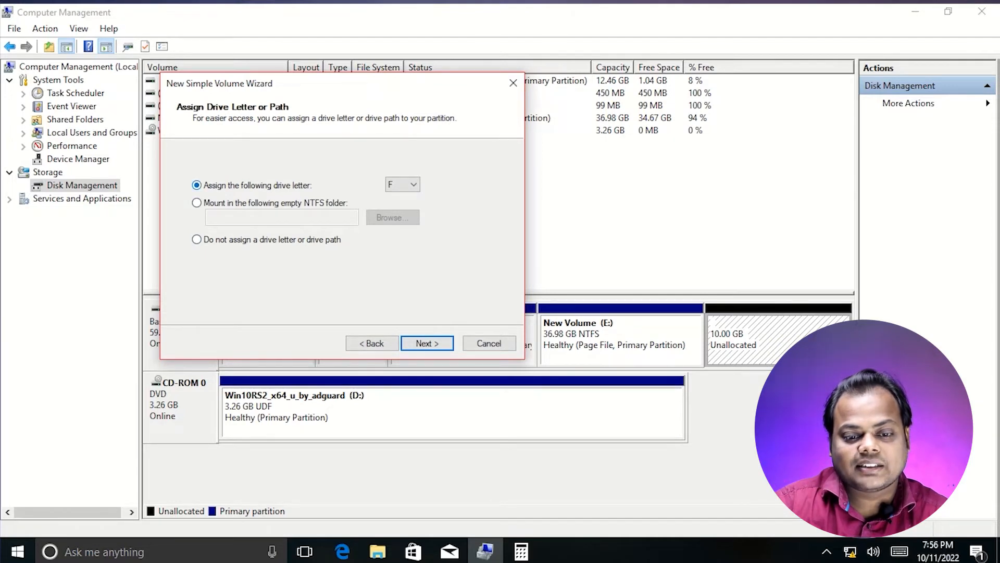
left_click(403, 184)
left_click(403, 184)
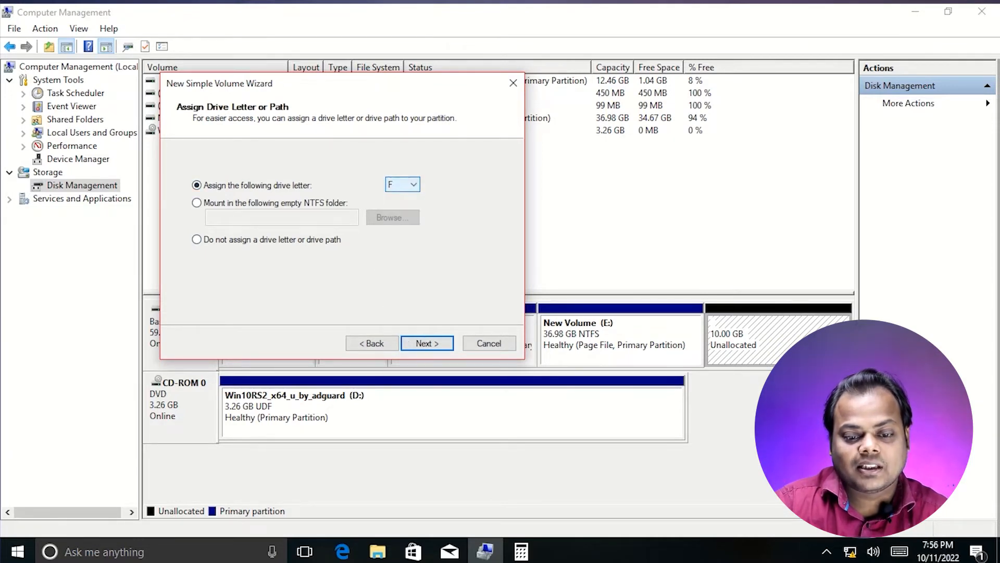
left_click(403, 184)
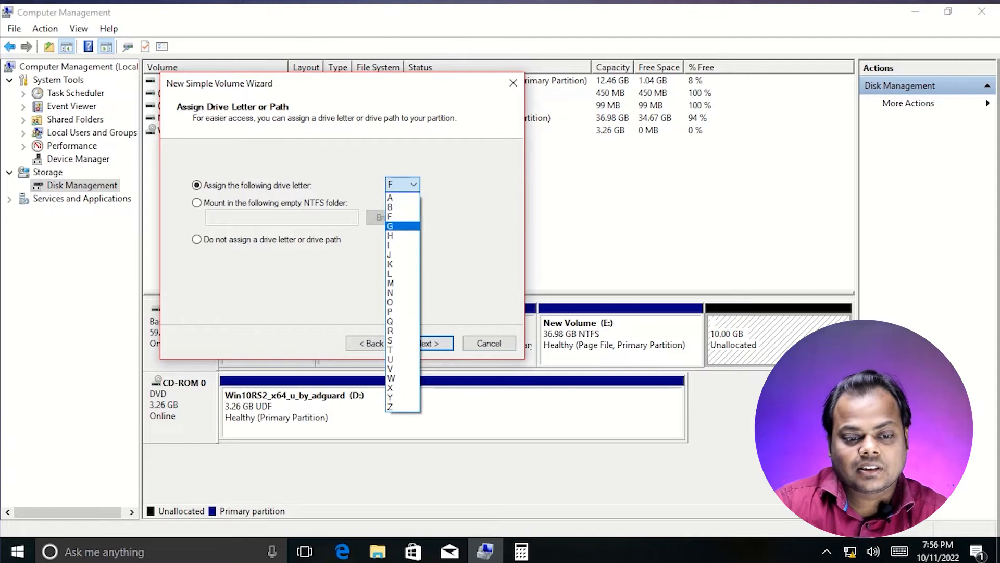
left_click(403, 217)
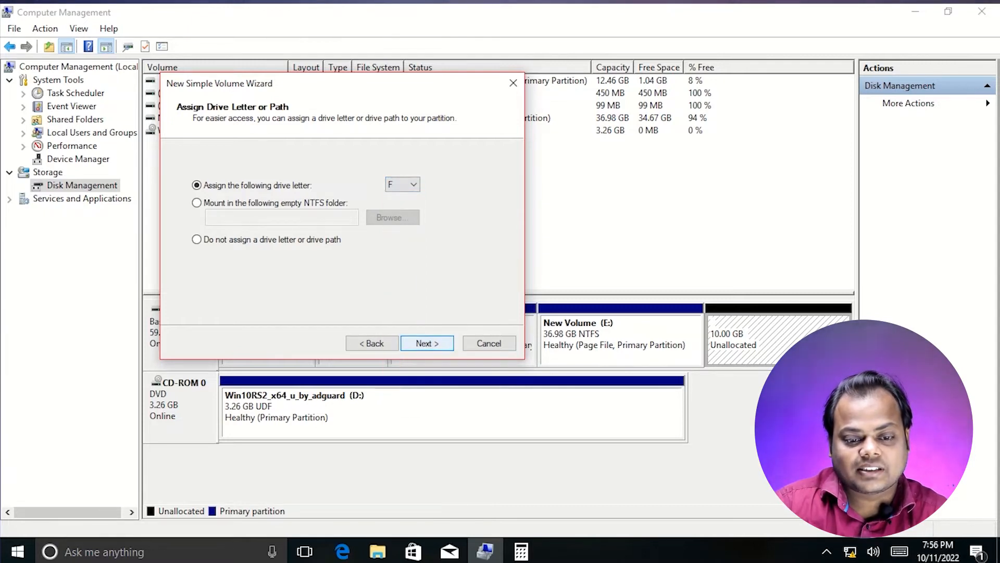
left_click(427, 344)
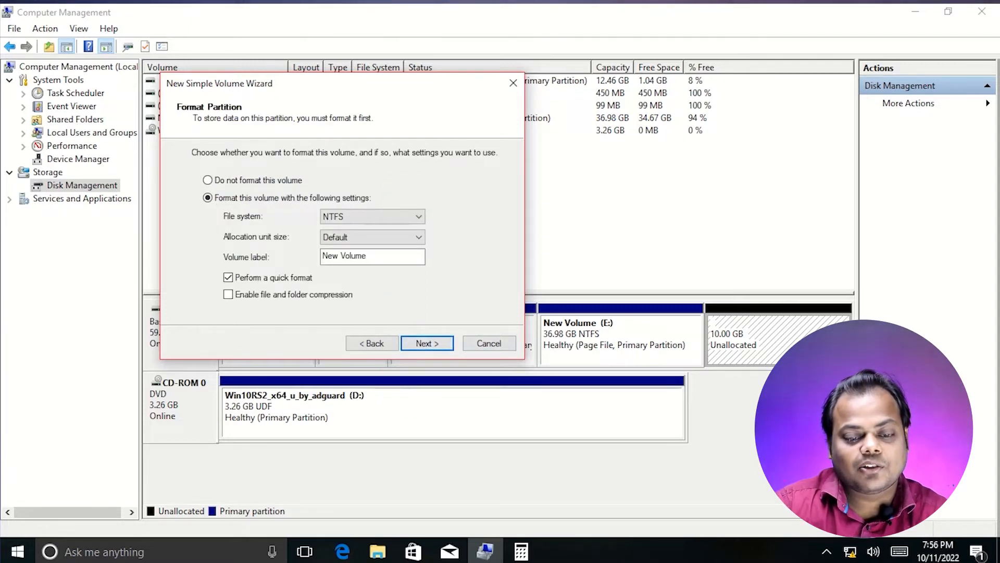
Create the volume with an NTFS quick format and the label New Volume, and close Computer Management and Calculator.
left_click_drag(368, 256, 321, 255)
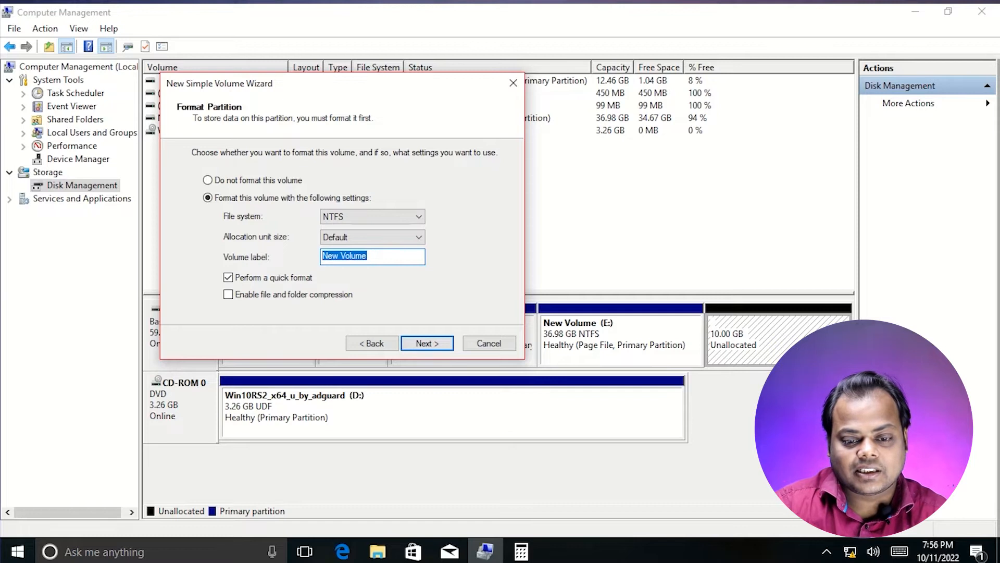
key("Return")
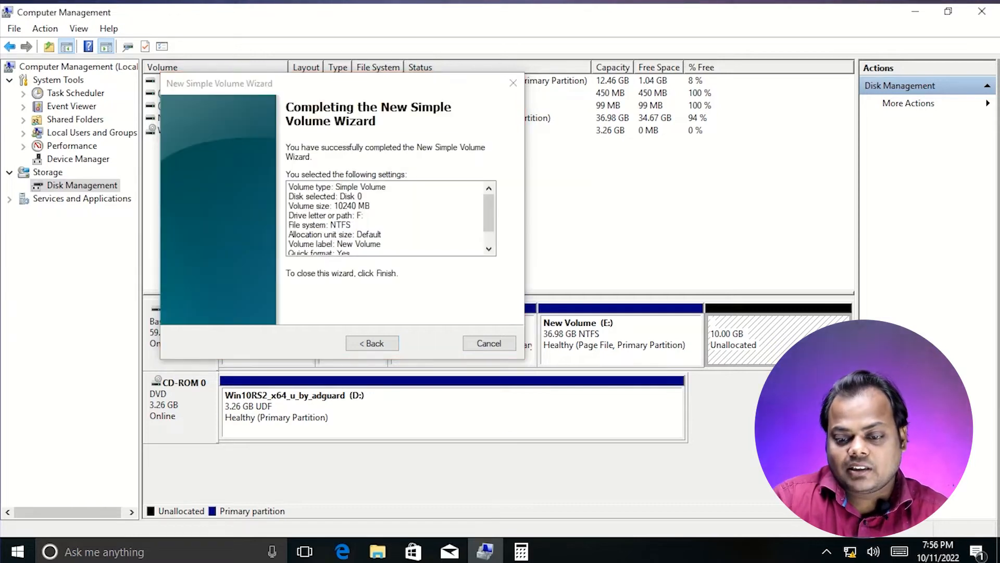
key("Return")
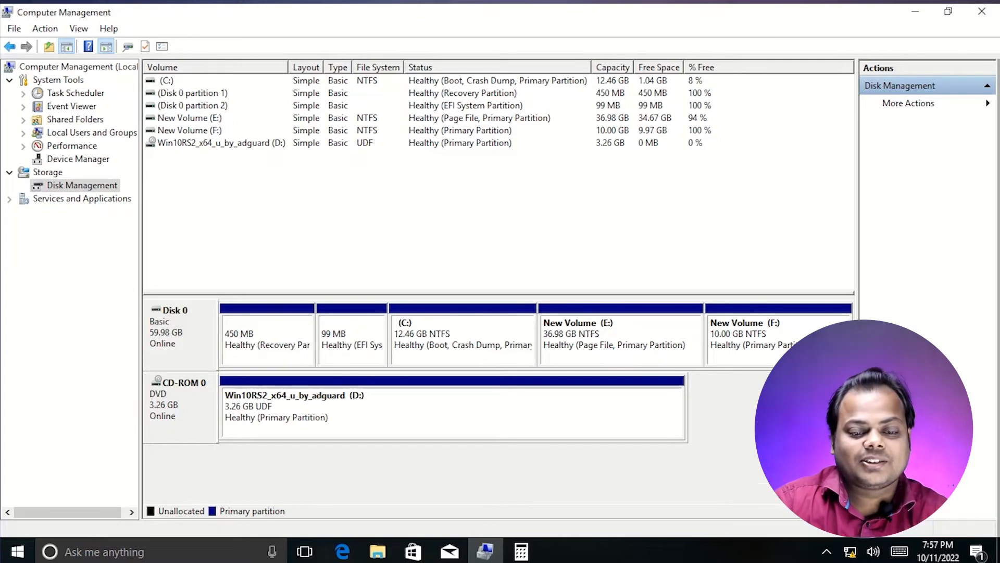
left_click(982, 11)
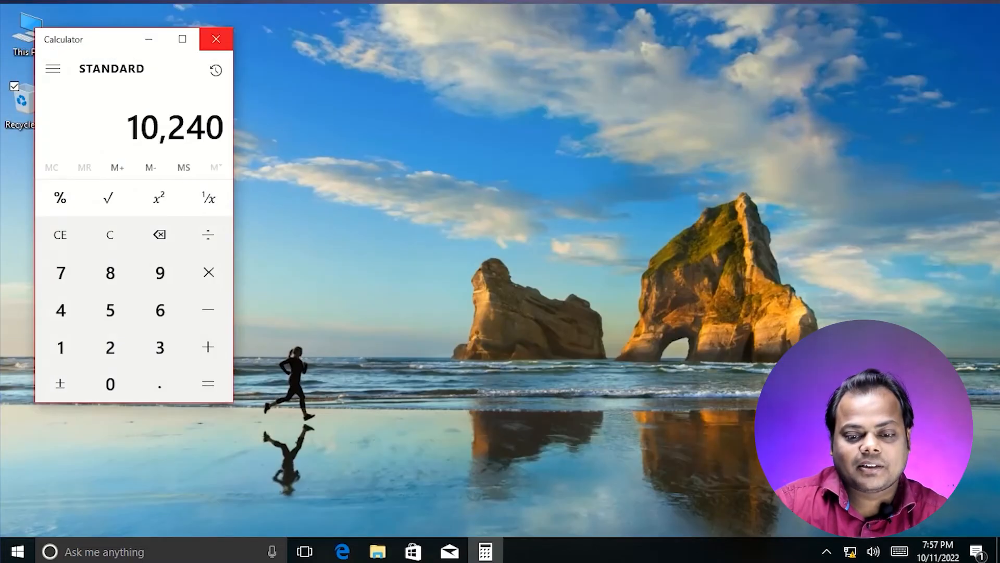
left_click(216, 39)
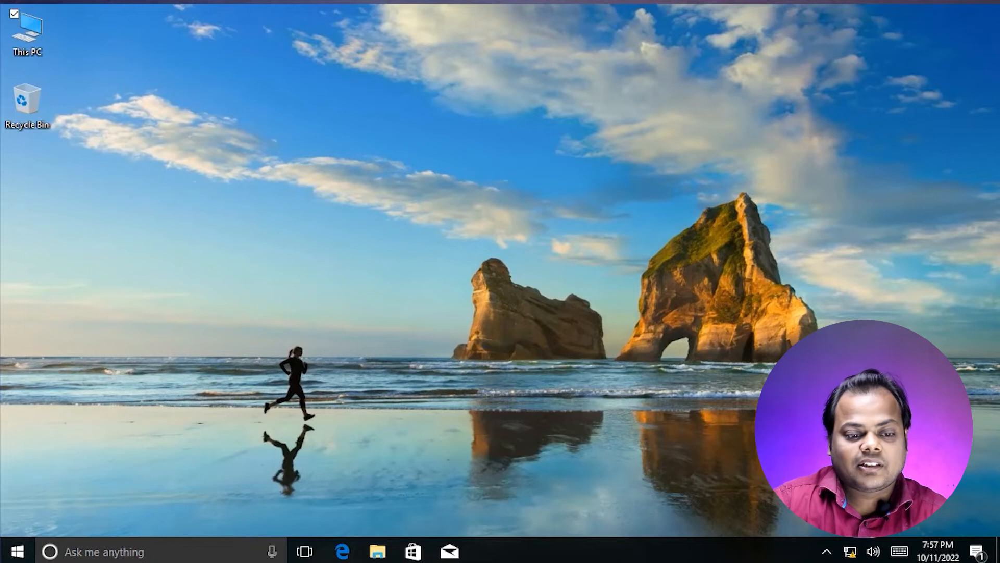
Open New Volume (E:) from This PC to view its folders.
double_click(27, 32)
left_click(591, 210)
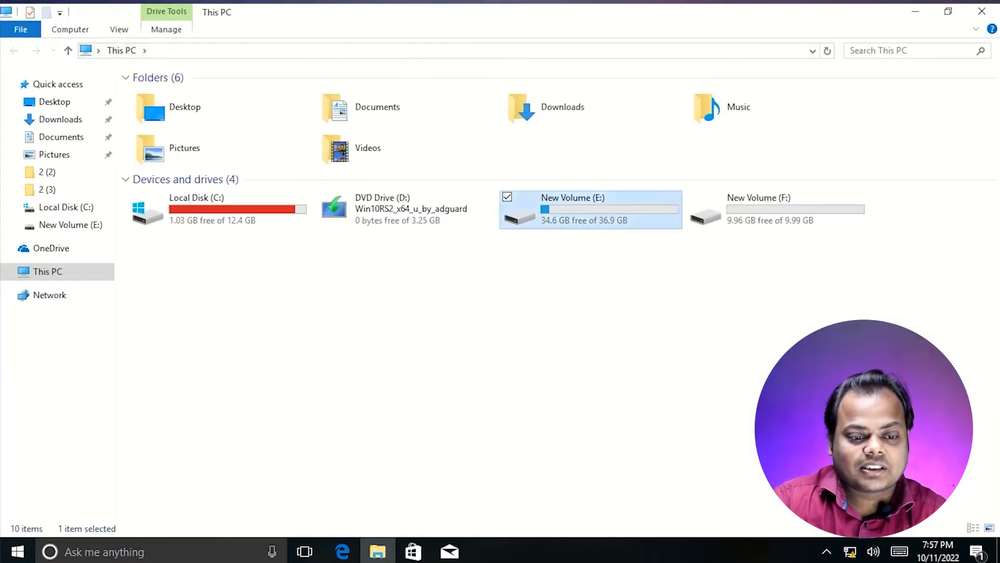
double_click(591, 210)
left_click_drag(331, 123, 198, 103)
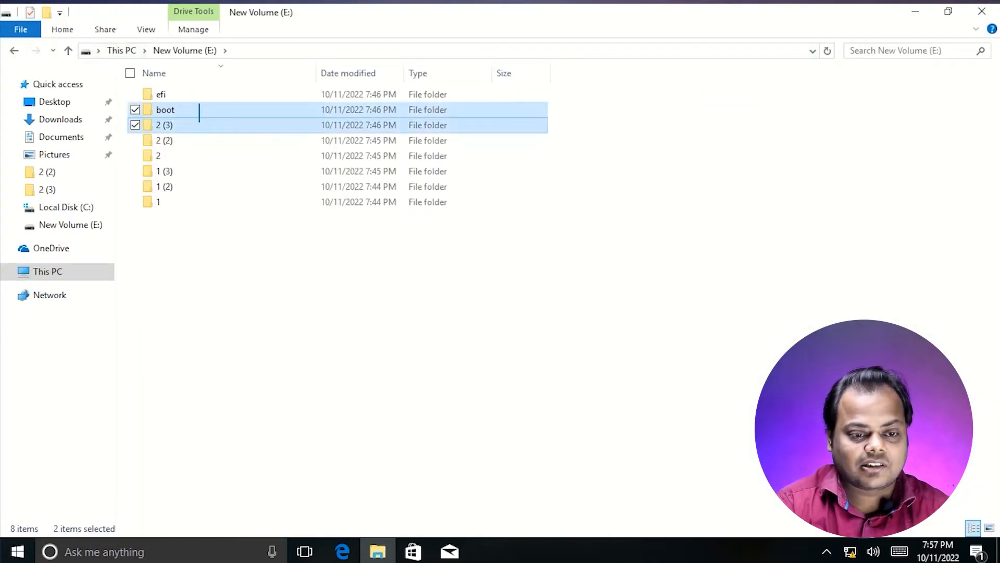
left_click(365, 250)
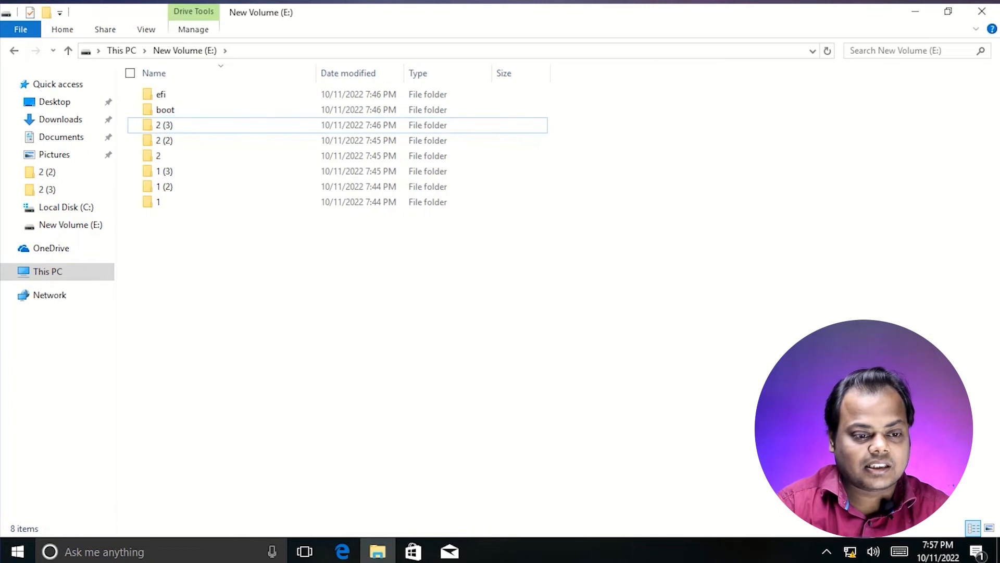
Move all folders from New Volume (E:) to New Volume (F:).
key("ctrl+a")
right_click(203, 96)
left_click(172, 196)
left_click(14, 50)
double_click(774, 209)
right_click(392, 226)
left_click(256, 328)
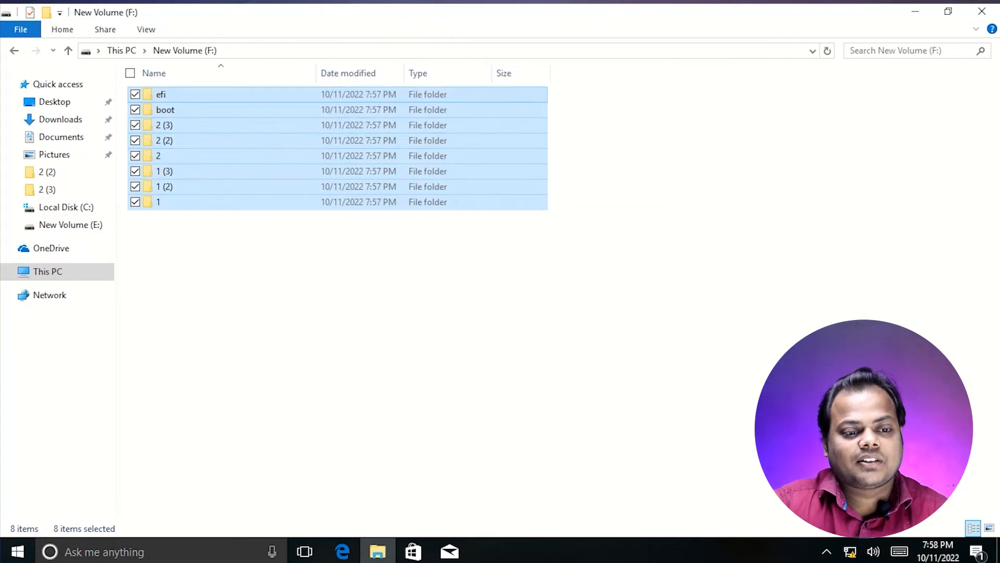
Check the contents of New Volume (E:) after the move and close the window.
left_click(69, 50)
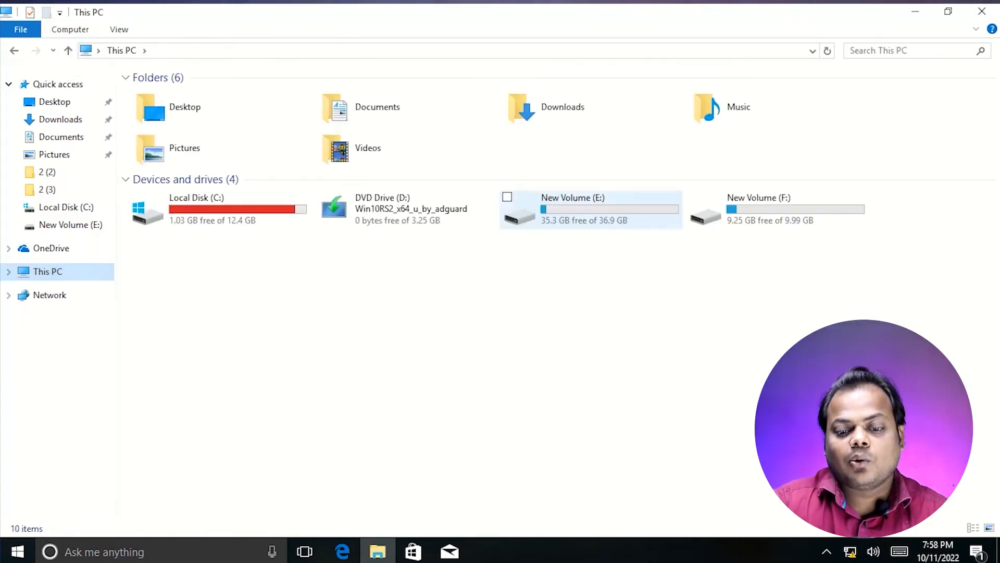
double_click(537, 205)
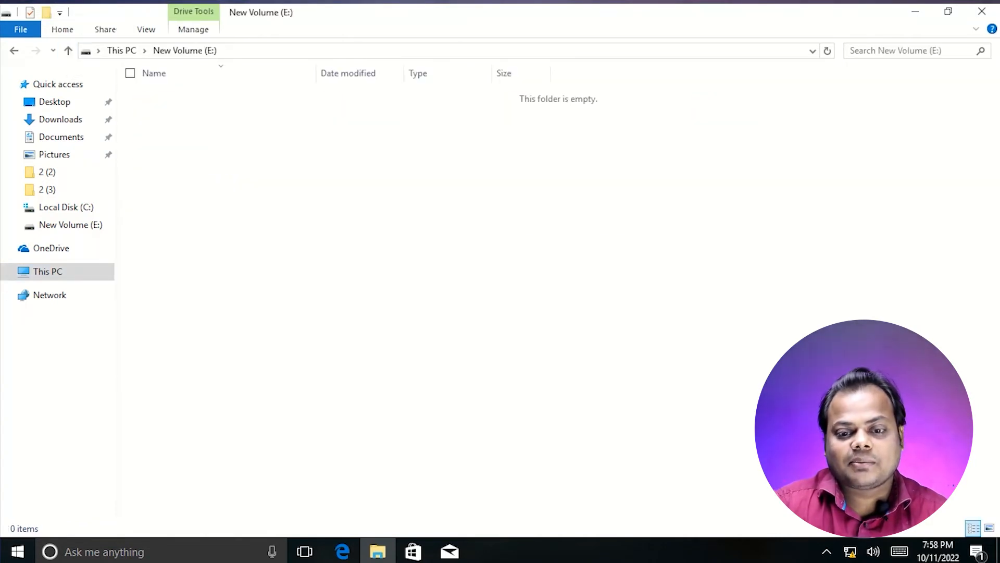
left_click(982, 12)
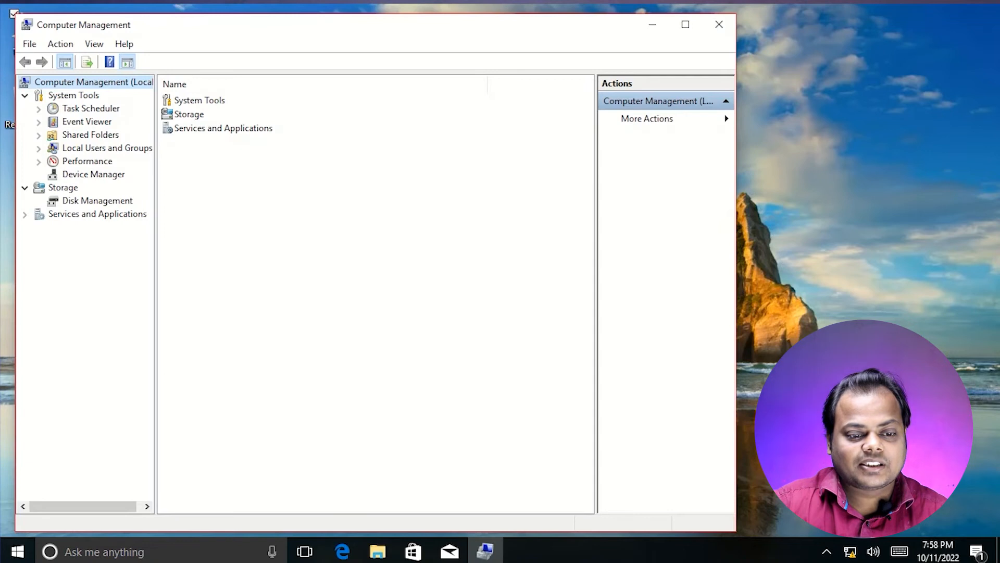
Reopen Disk Management in Computer Management and maximize the window to show the disk layout.
left_click(98, 201)
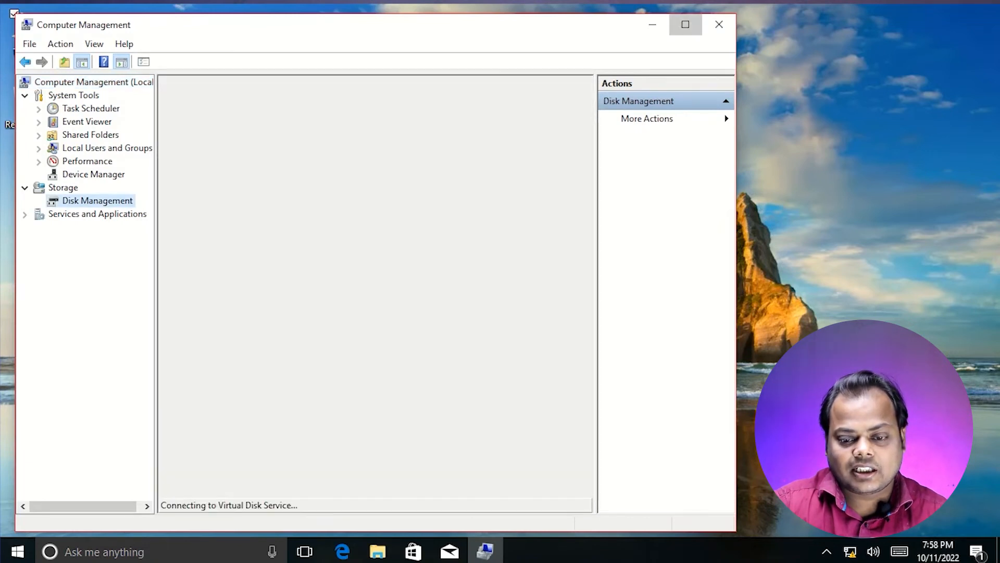
left_click(686, 24)
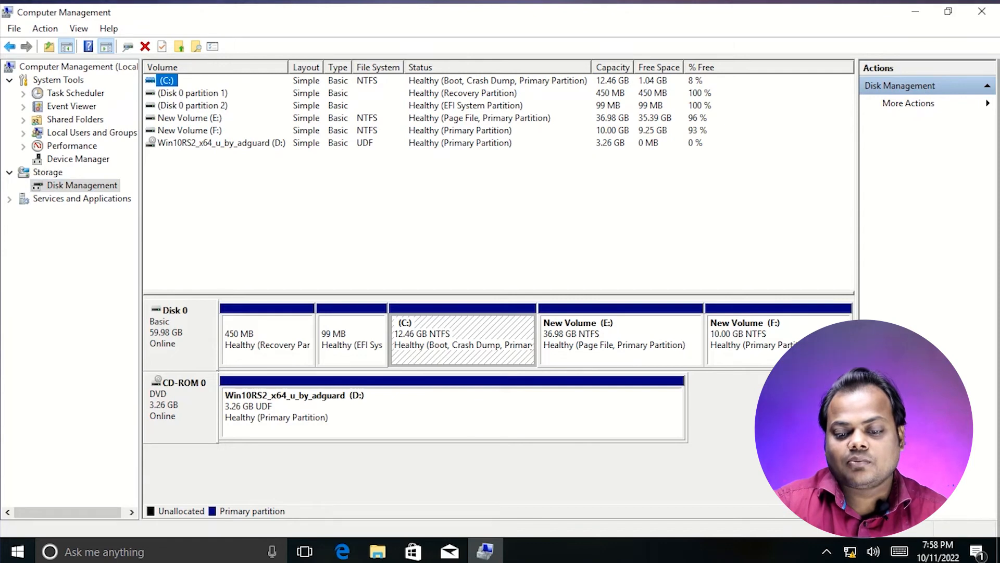
Check which volume operations are available for New Volume (E:) in Disk Management, then close Computer Management.
right_click(627, 346)
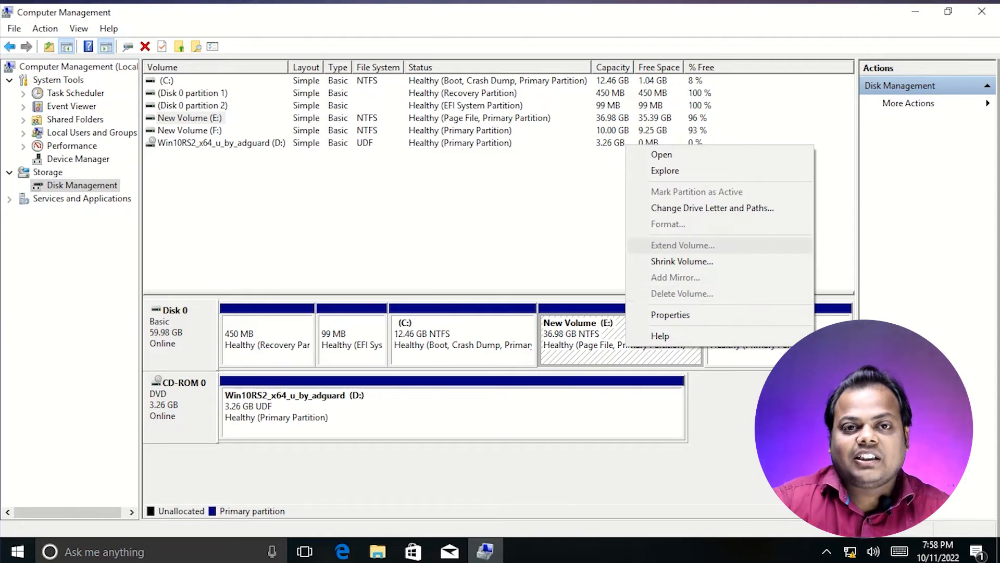
left_click(711, 458)
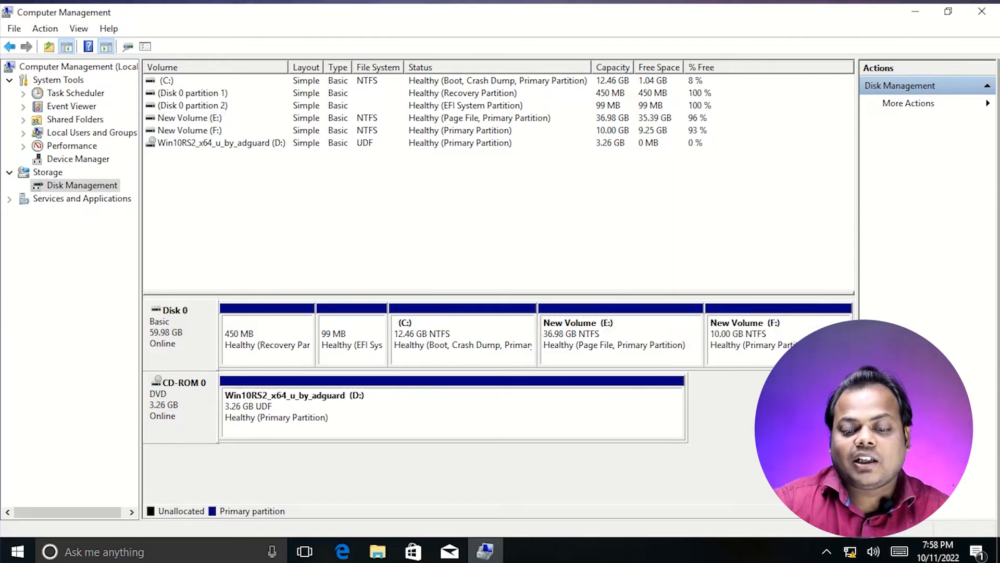
right_click(605, 336)
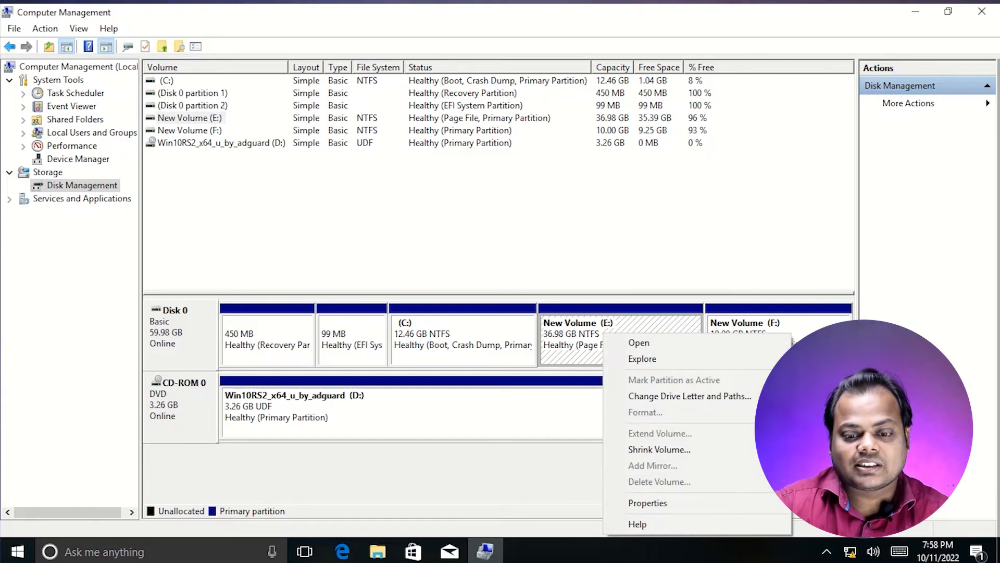
left_click(796, 443)
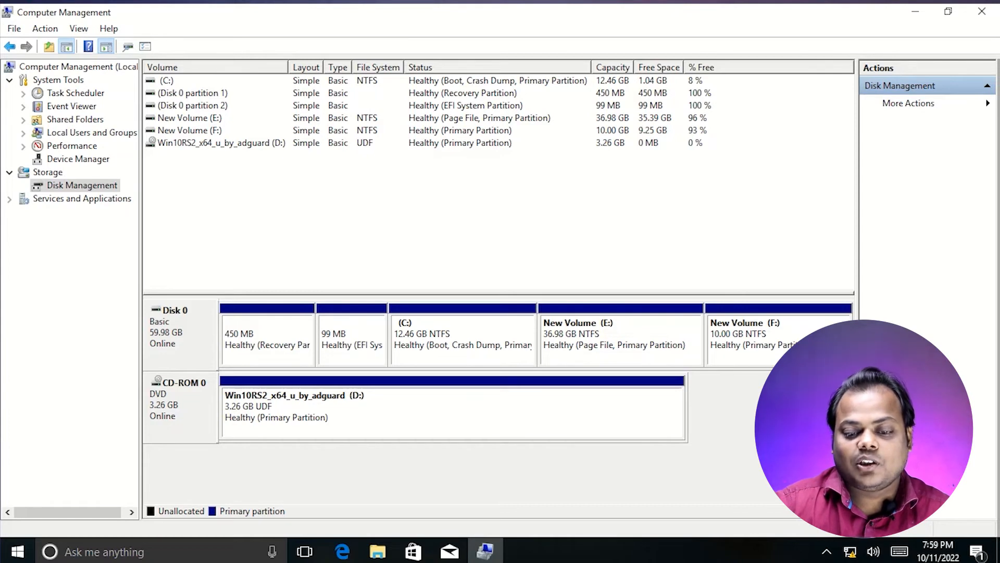
left_click(982, 12)
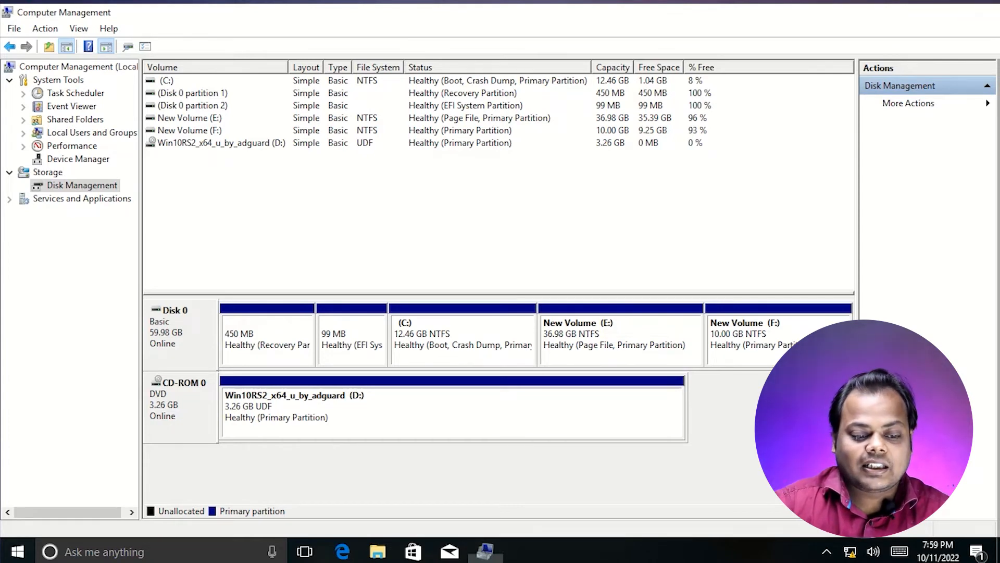
Search Windows for "advance sys" and open the advanced system settings.
left_click(146, 551)
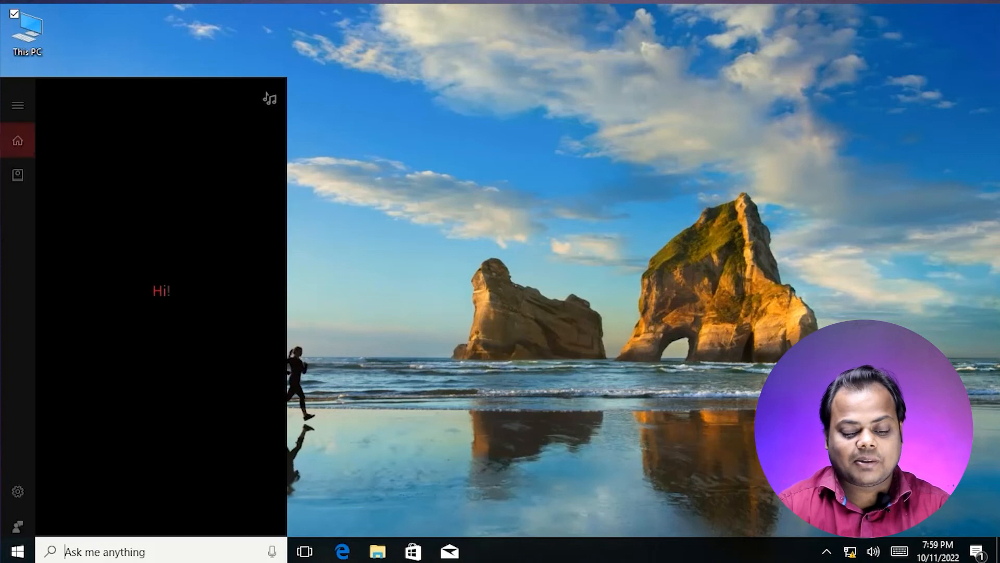
type("advance ")
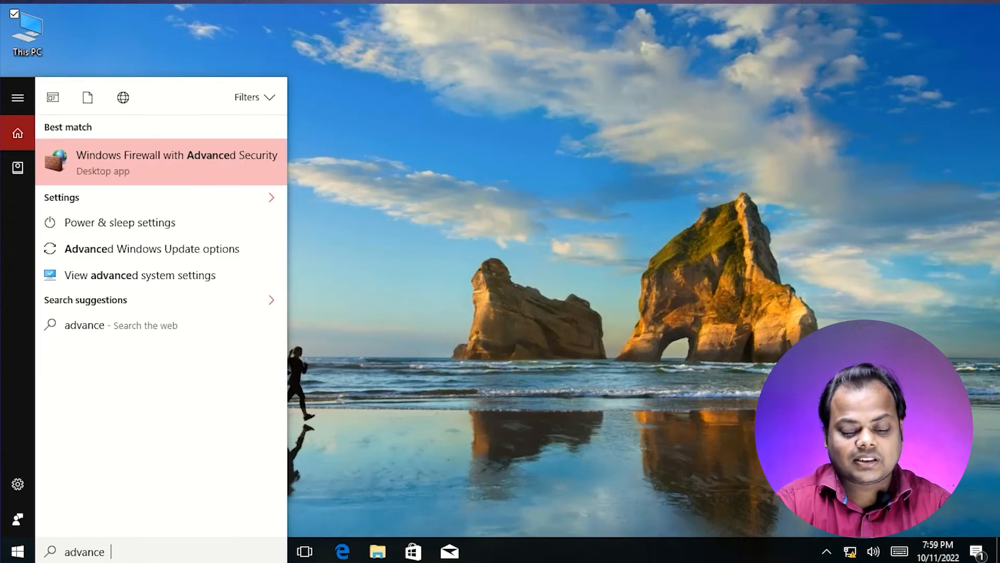
type("sys")
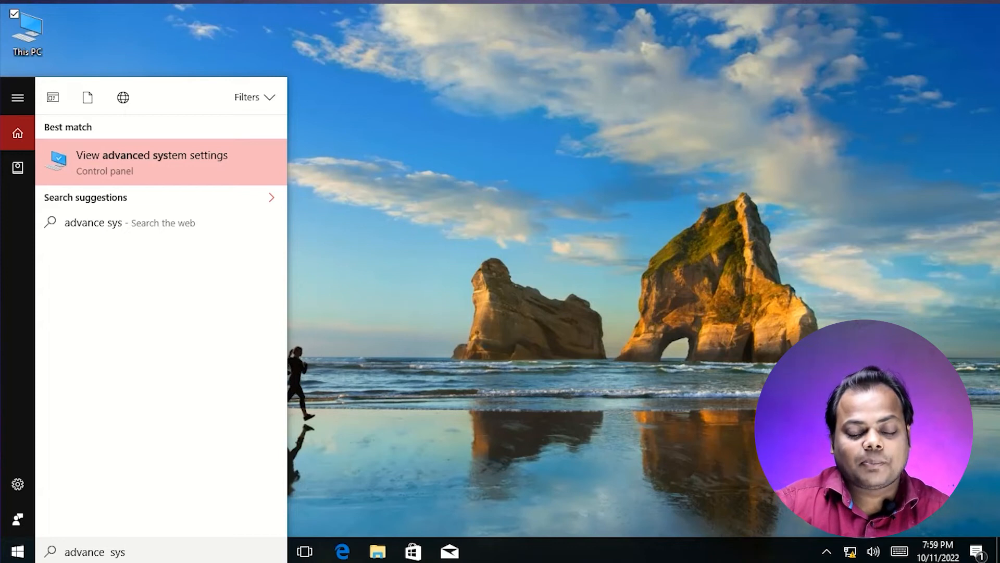
key("Return")
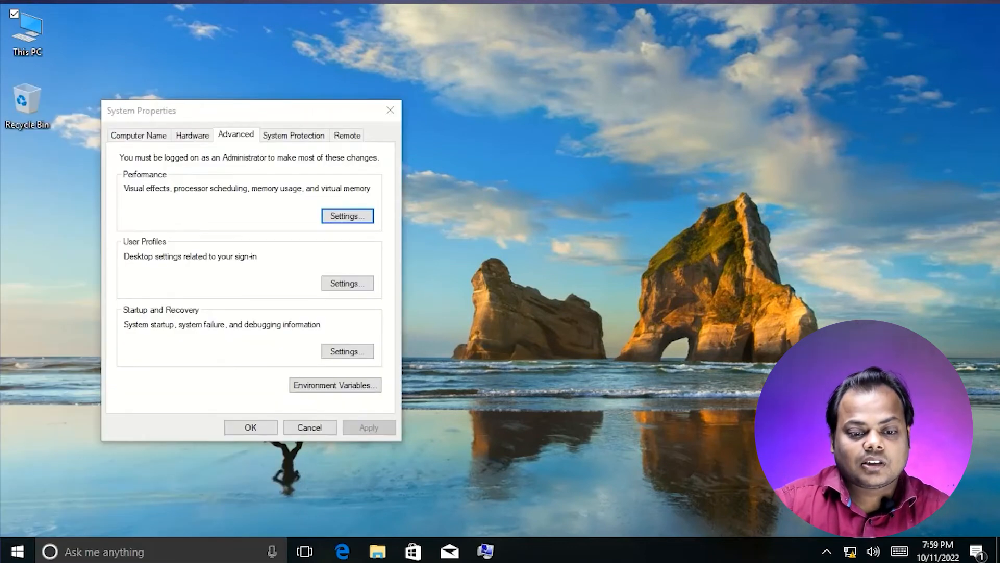
Open the Virtual Memory settings from the advanced performance options, moving the dialogs to a convenient place.
left_click_drag(226, 104, 310, 106)
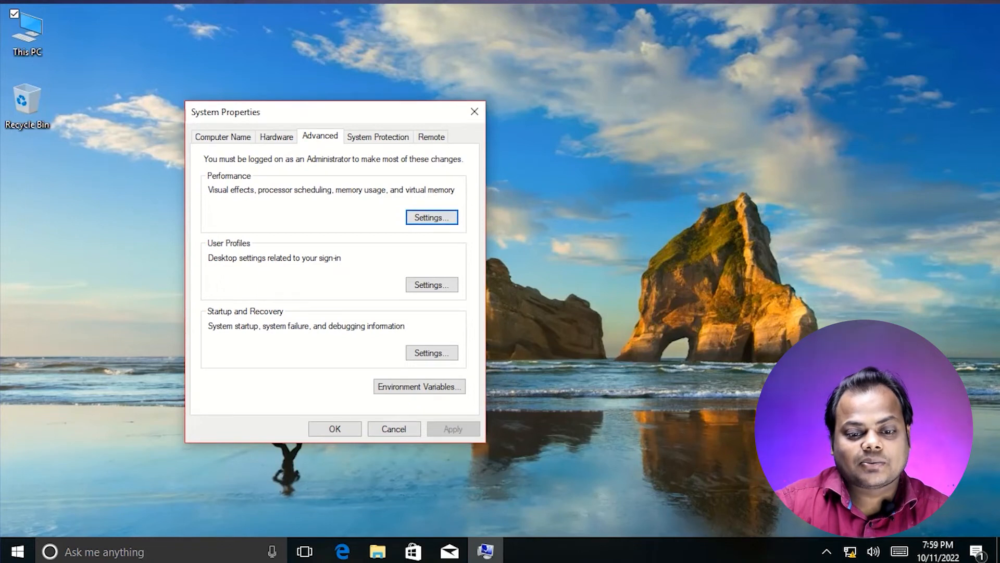
key("Return")
left_click_drag(360, 104, 380, 94)
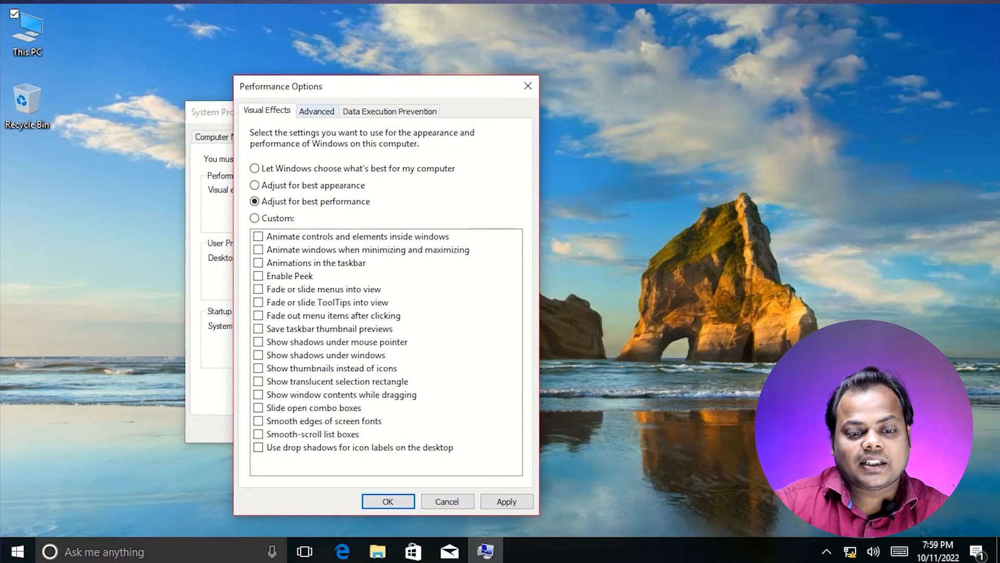
left_click(317, 112)
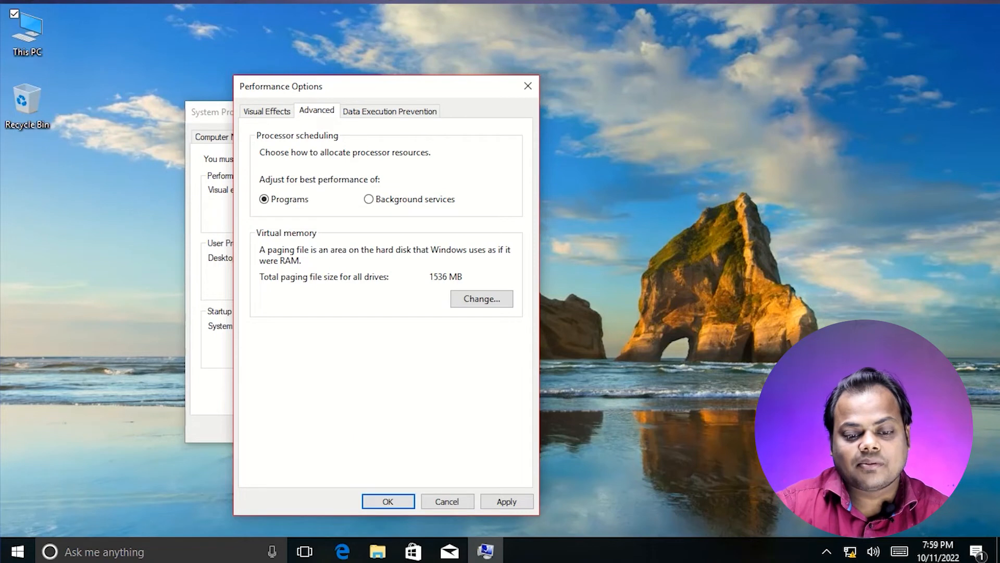
left_click(482, 299)
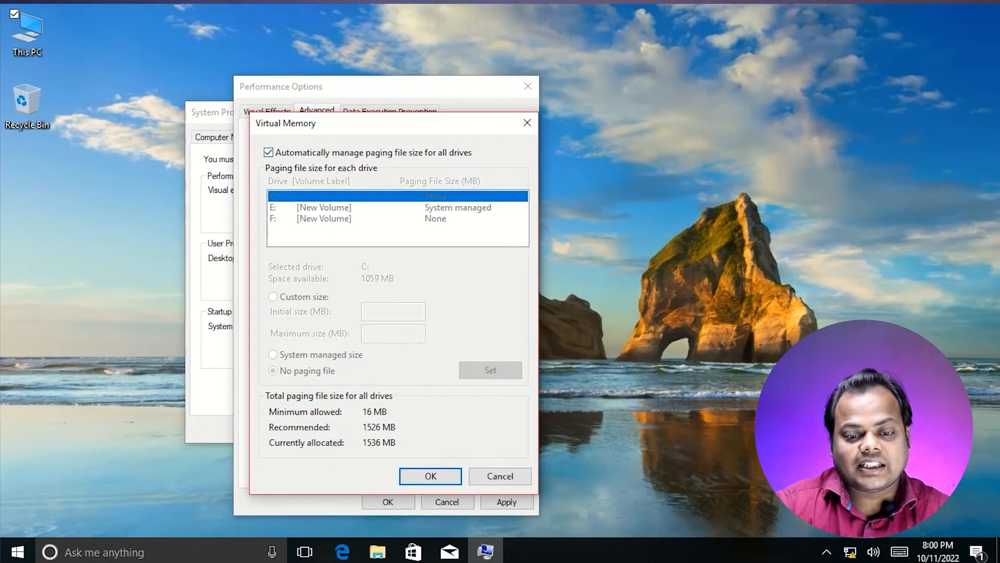
Turn off automatic paging file management for all drives and set New Volume (E:) to no paging file.
left_click(268, 153)
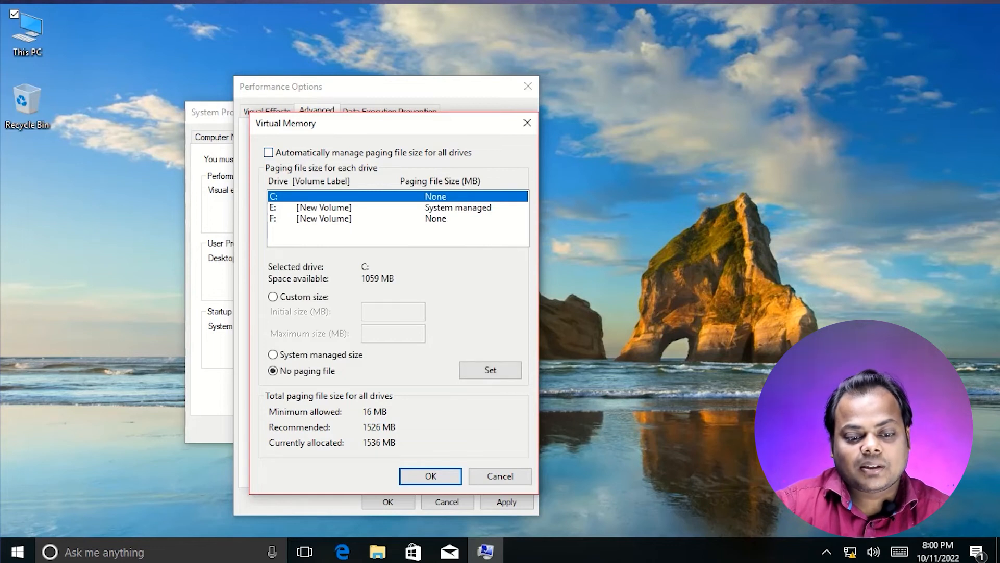
left_click(397, 207)
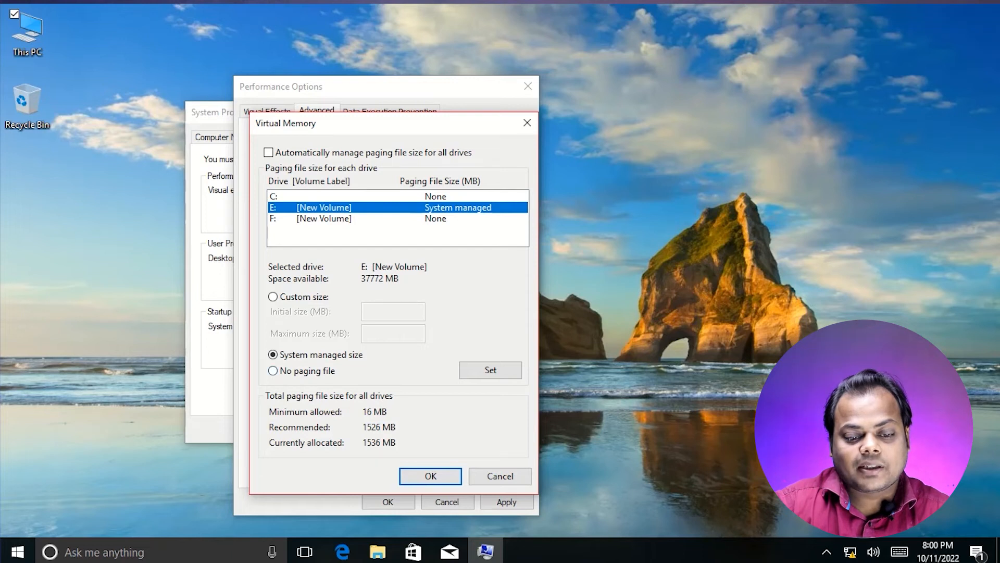
left_click(273, 371)
left_click(490, 370)
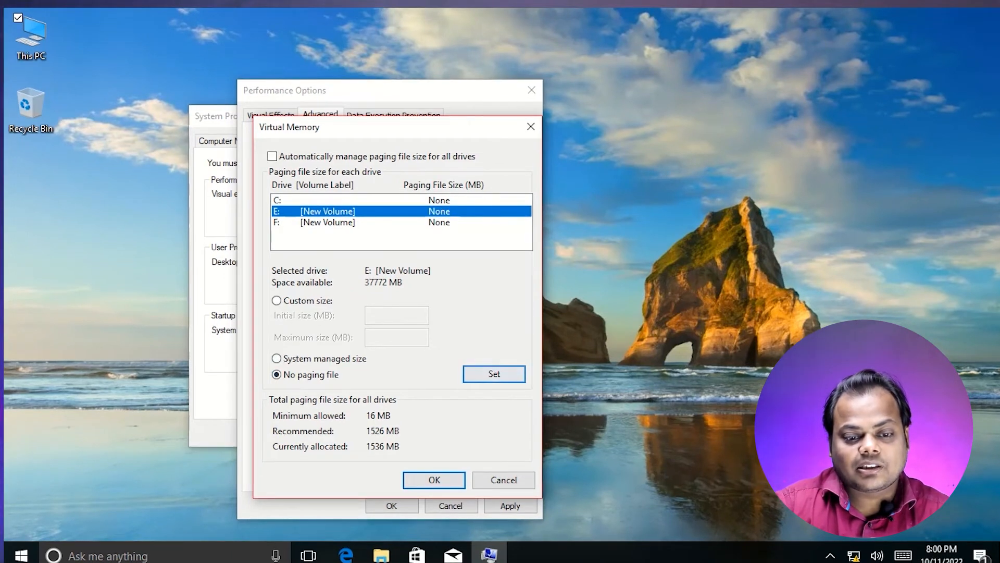
Set drive C: to a system managed paging file size.
left_click(354, 200)
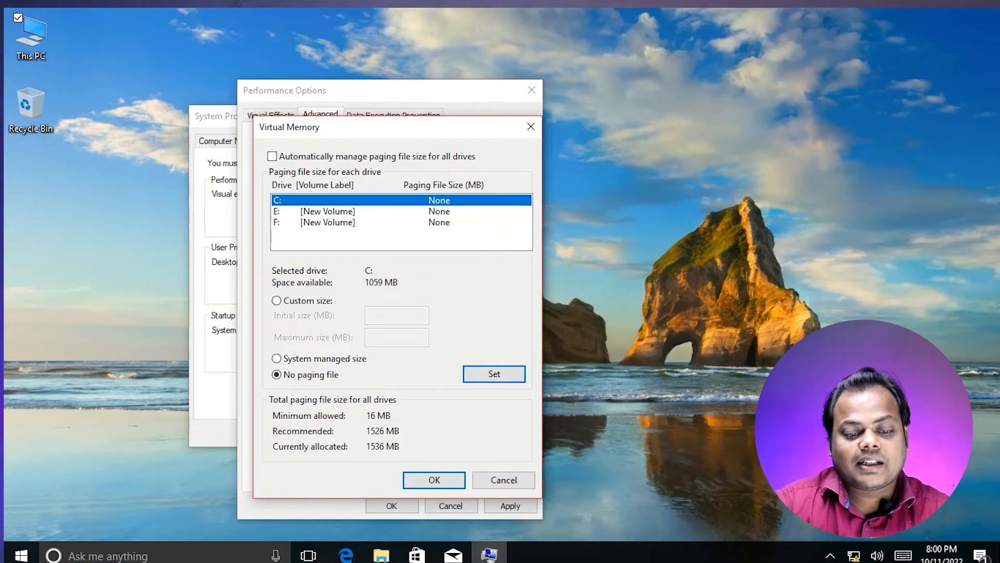
left_click(277, 358)
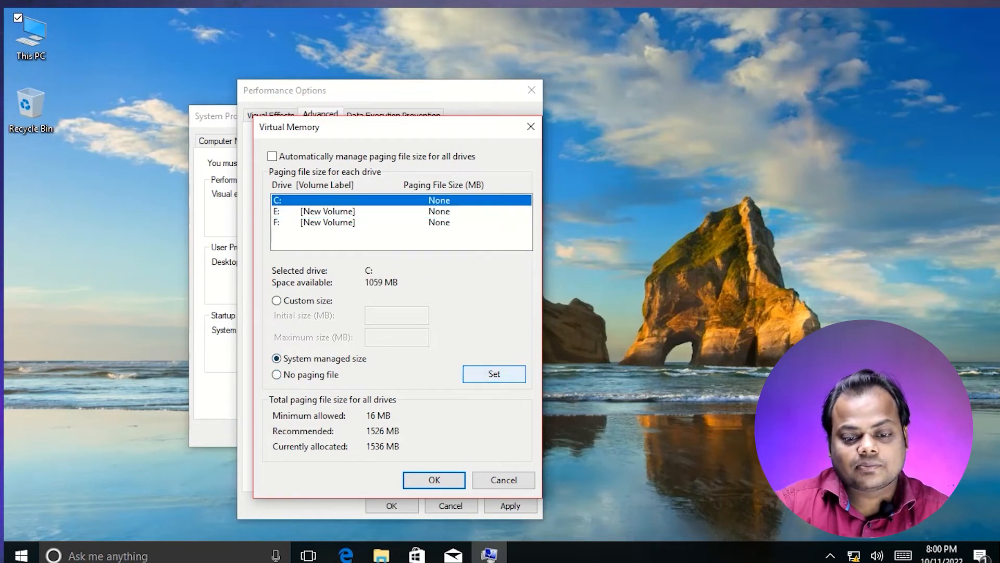
left_click(494, 374)
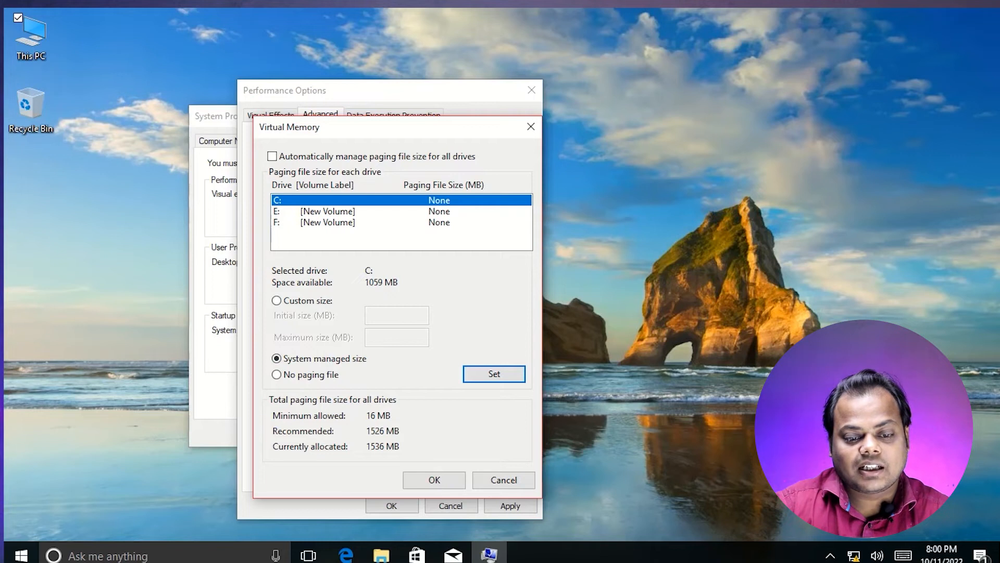
Apply no paging file to New Volume (E:), accept the virtual memory changes and restart notice, and confirm the remaining settings dialogs.
left_click(328, 211)
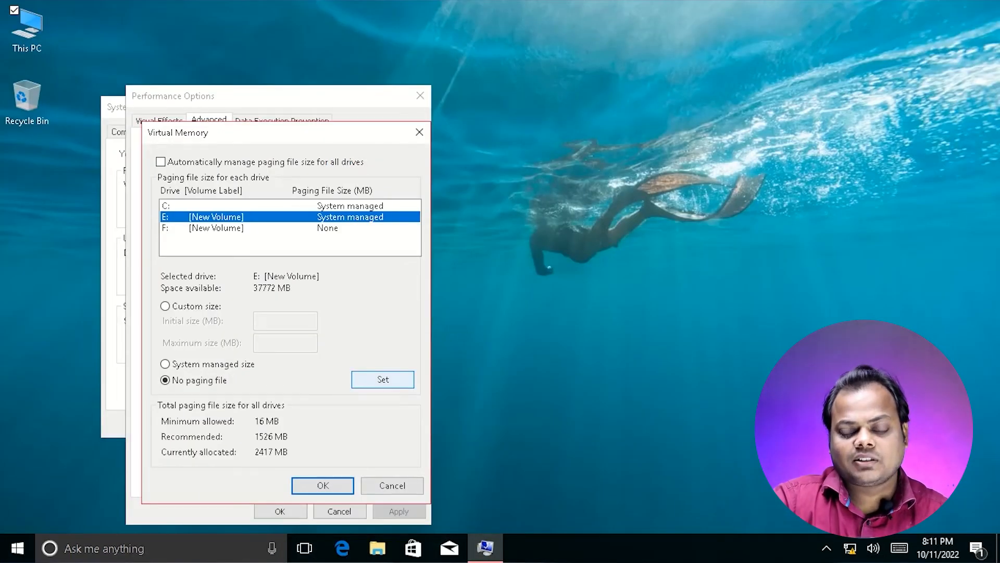
key("alt+s")
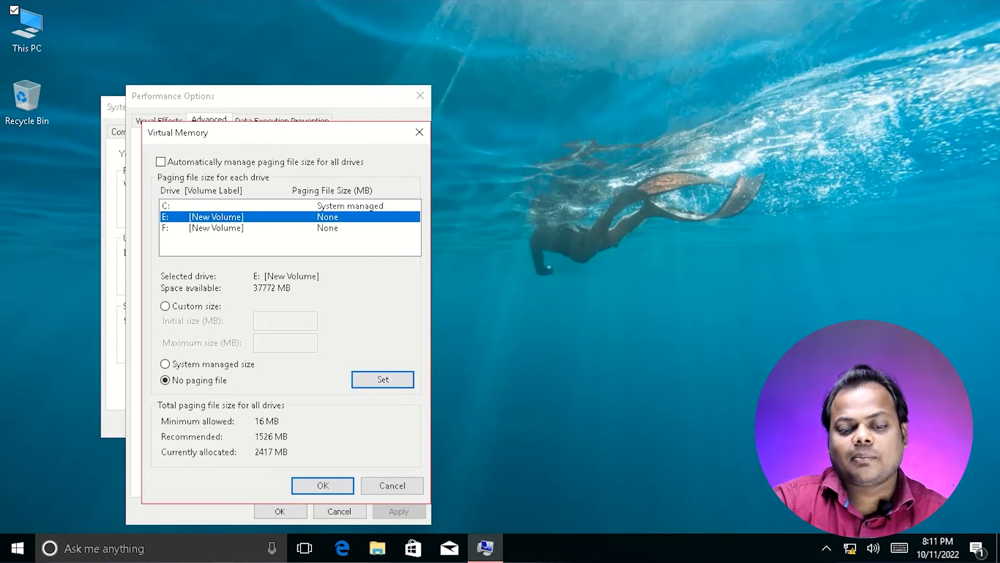
left_click(322, 485)
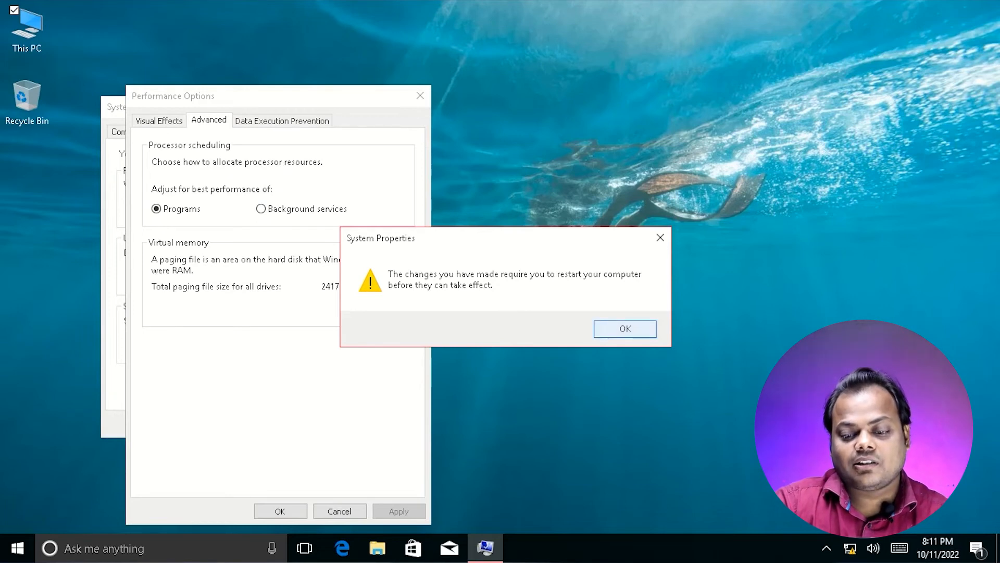
left_click(625, 329)
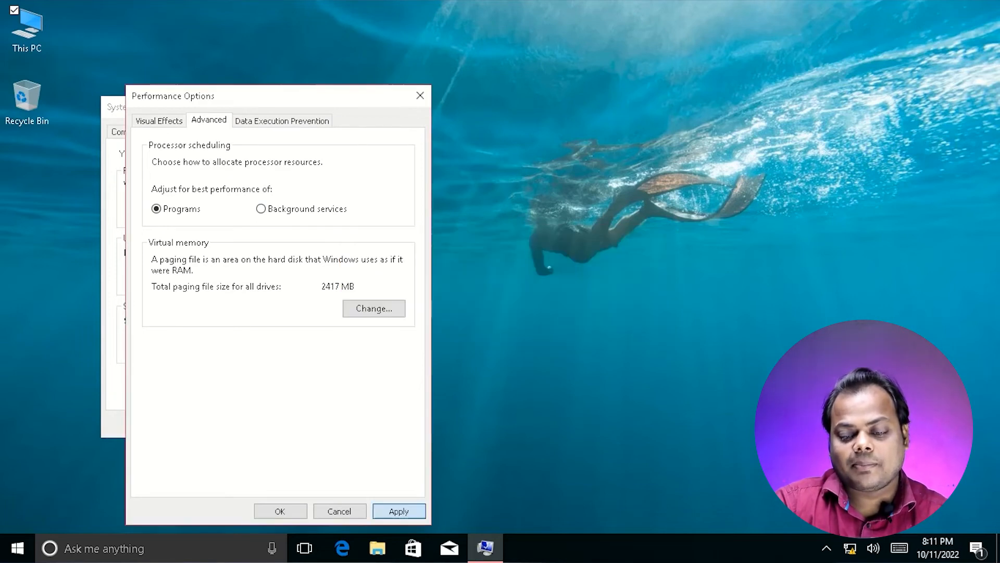
key("Return")
key("Return")
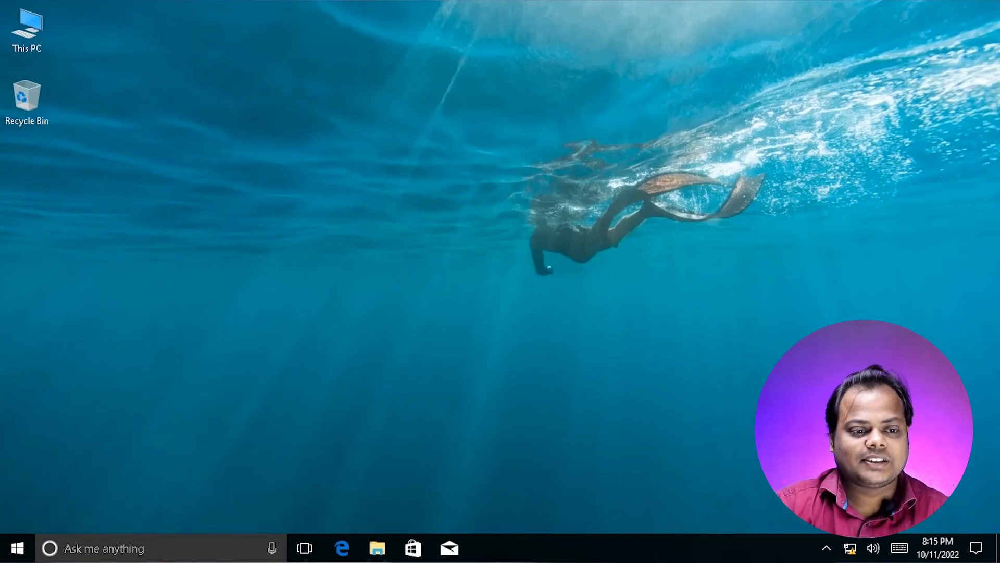
Open Disk Management from This PC's Computer Management and maximize the window.
right_click(26, 31)
left_click(39, 78)
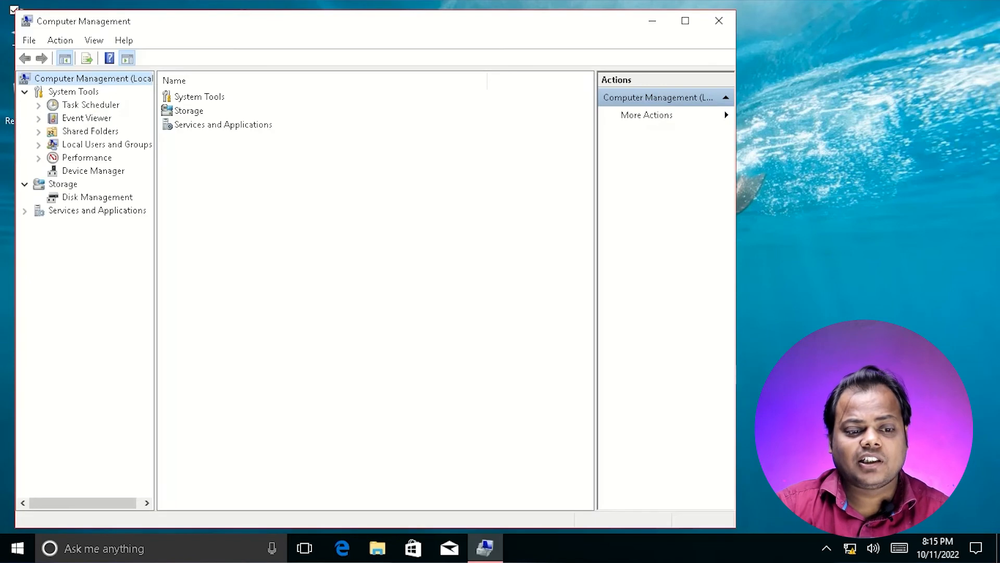
left_click(98, 198)
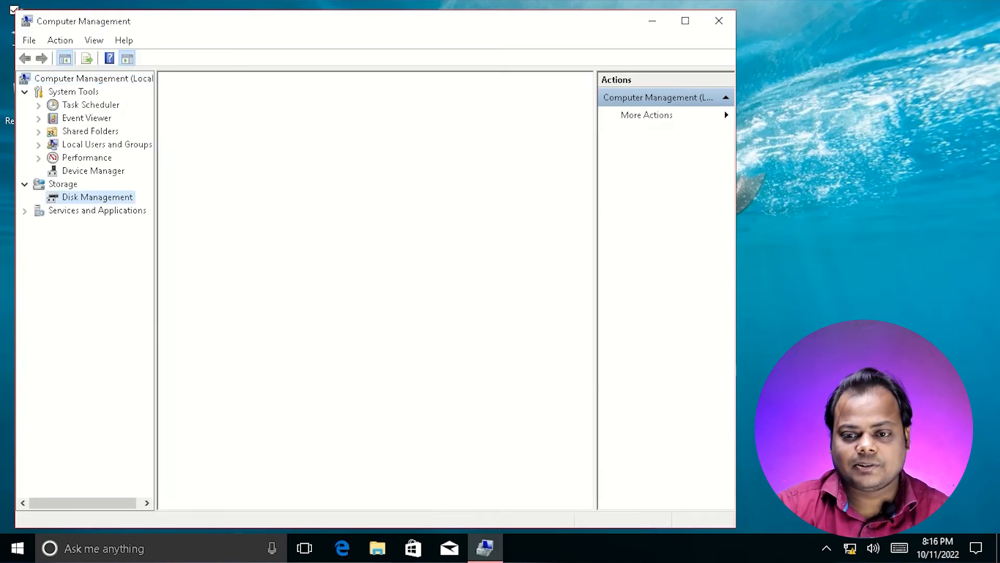
left_click(685, 21)
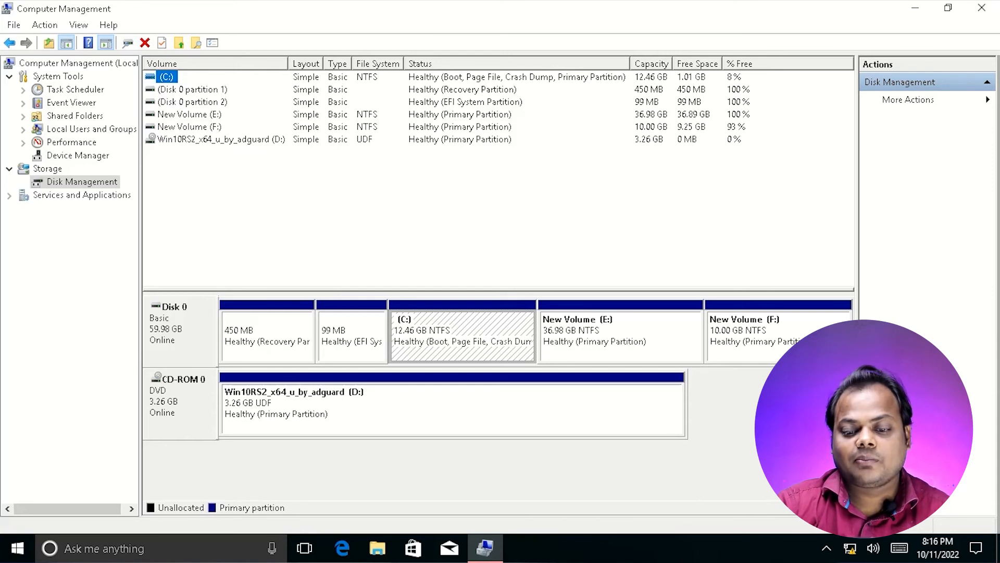
Delete the volume New Volume (E:) from Disk 0 and confirm erasing its data.
right_click(611, 332)
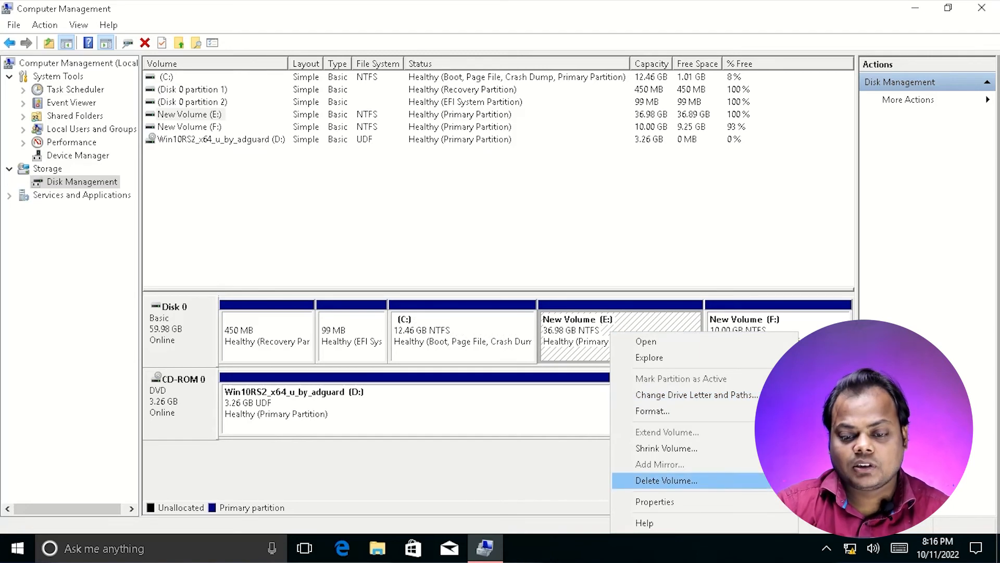
left_click(666, 479)
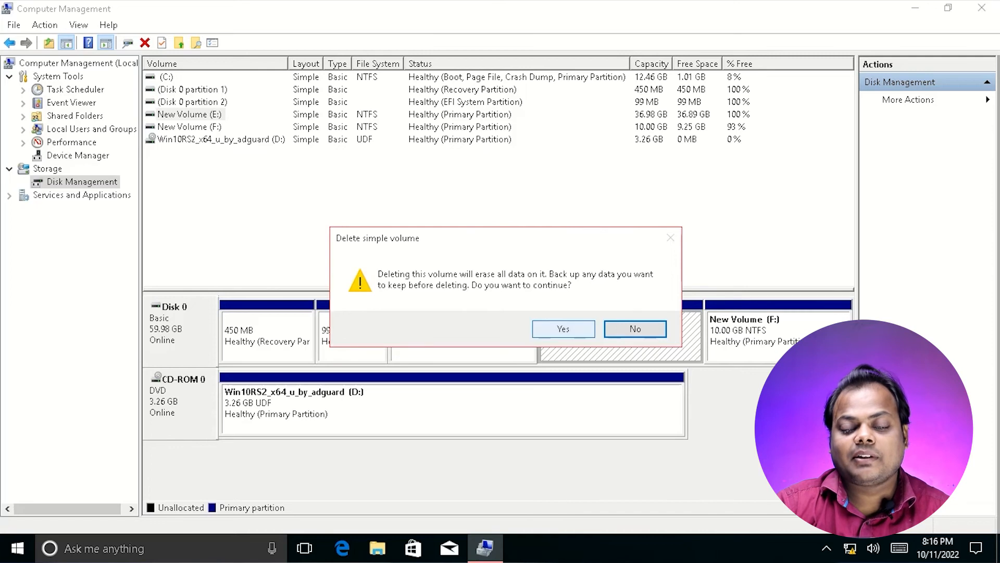
left_click(563, 329)
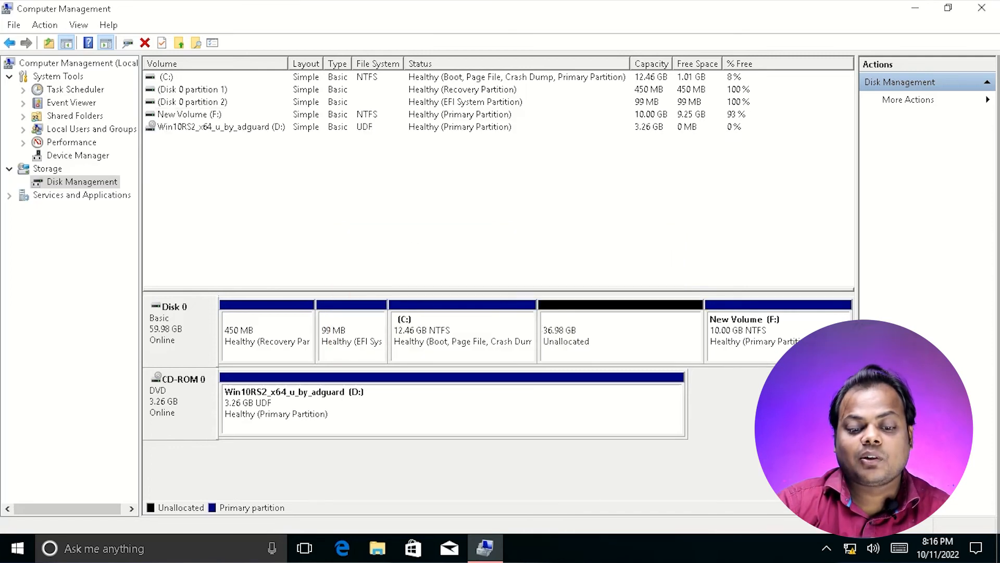
Extend the C: volume by the full 37871 MB of unallocated space on Disk 0.
right_click(439, 326)
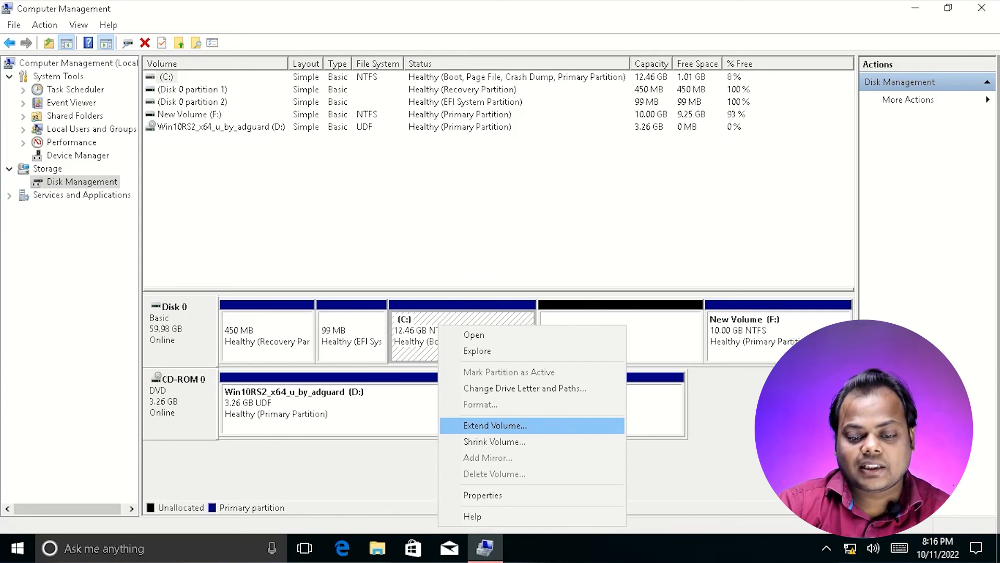
left_click(494, 425)
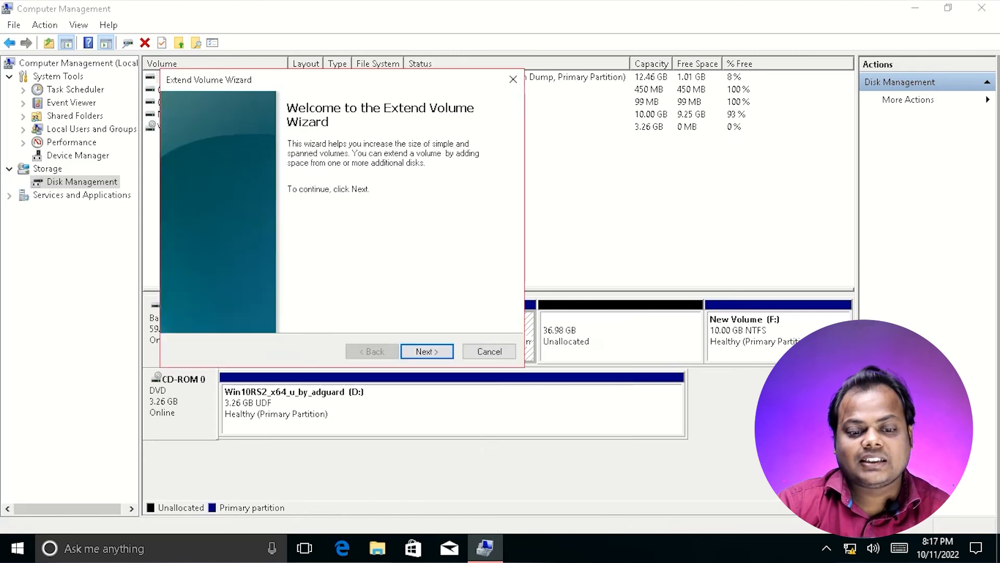
left_click_drag(264, 78, 309, 90)
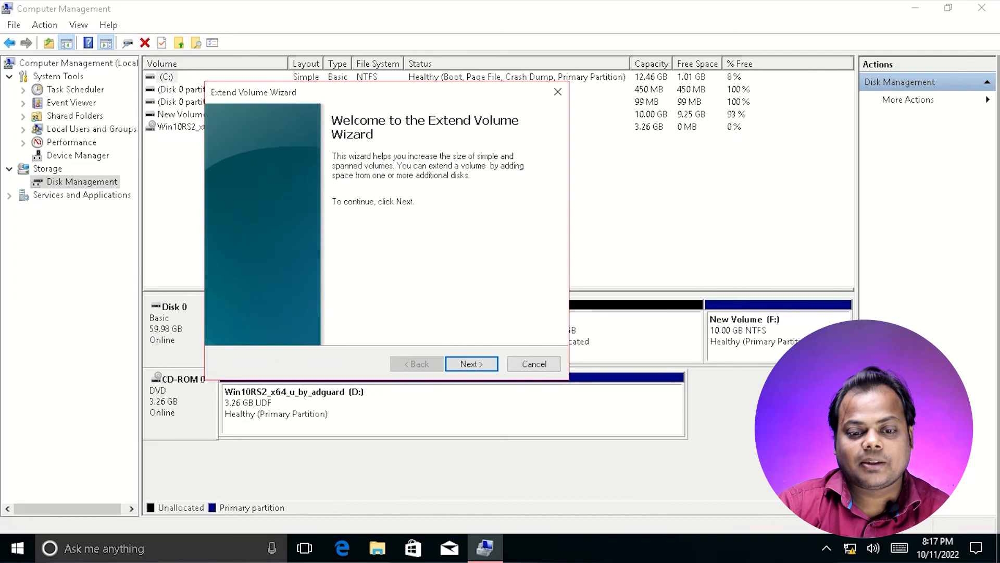
left_click(472, 364)
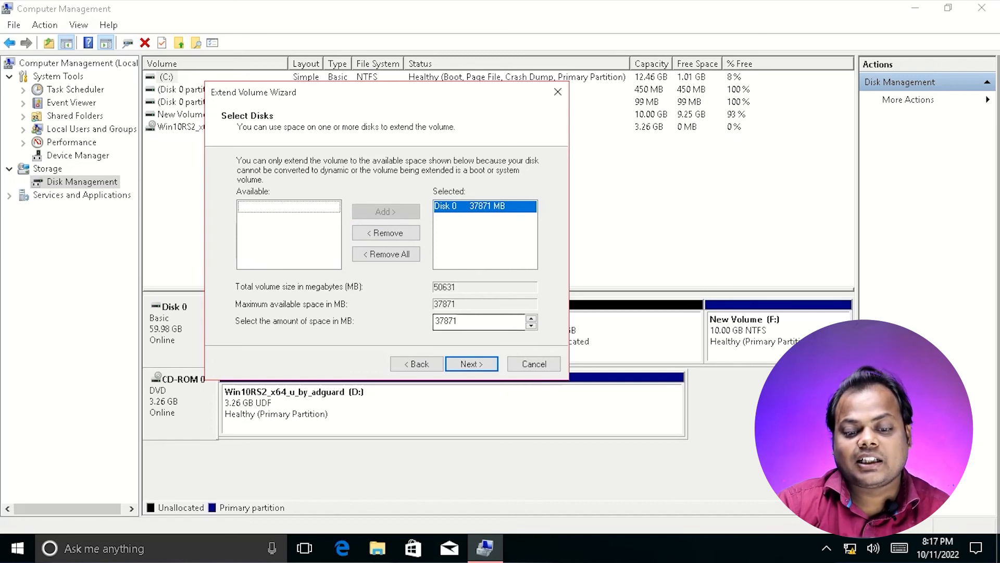
left_click_drag(466, 321, 444, 320)
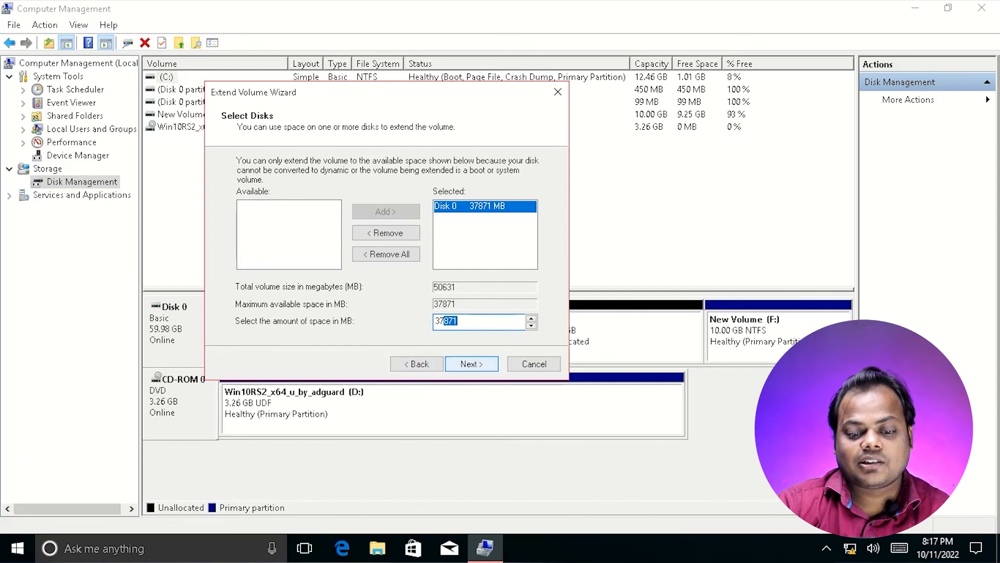
left_click(472, 364)
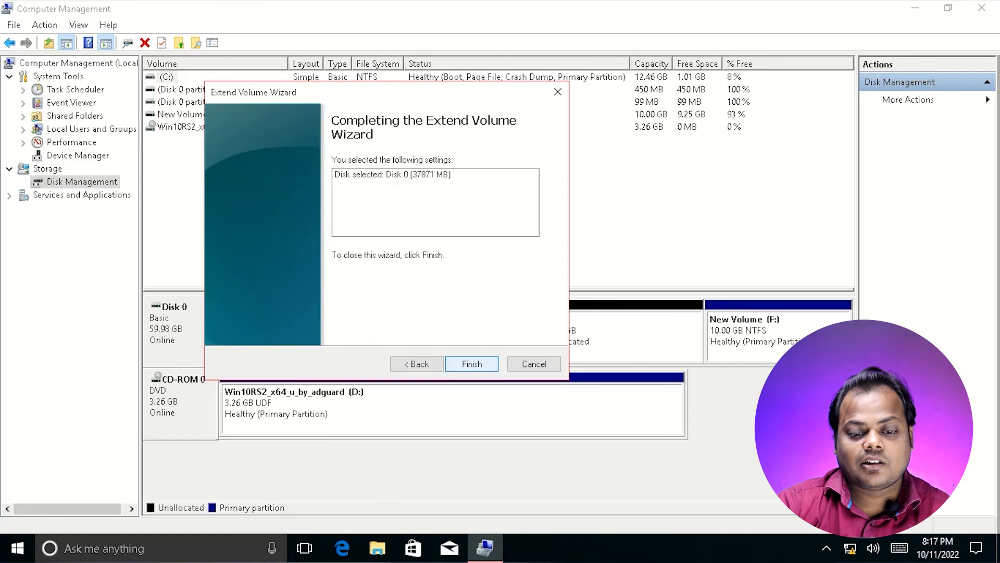
left_click(471, 364)
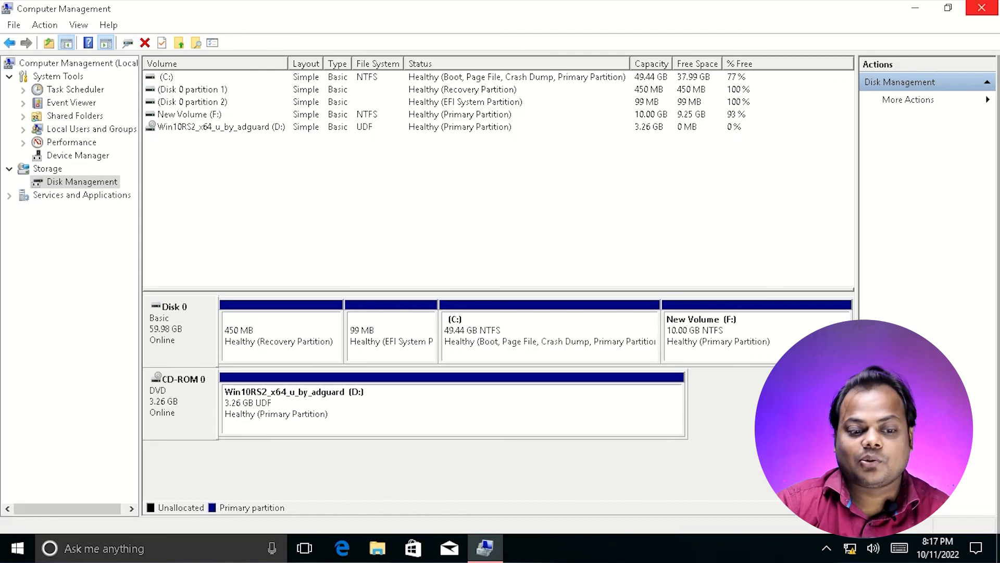
Close Computer Management and open This PC to check the drives.
left_click(981, 8)
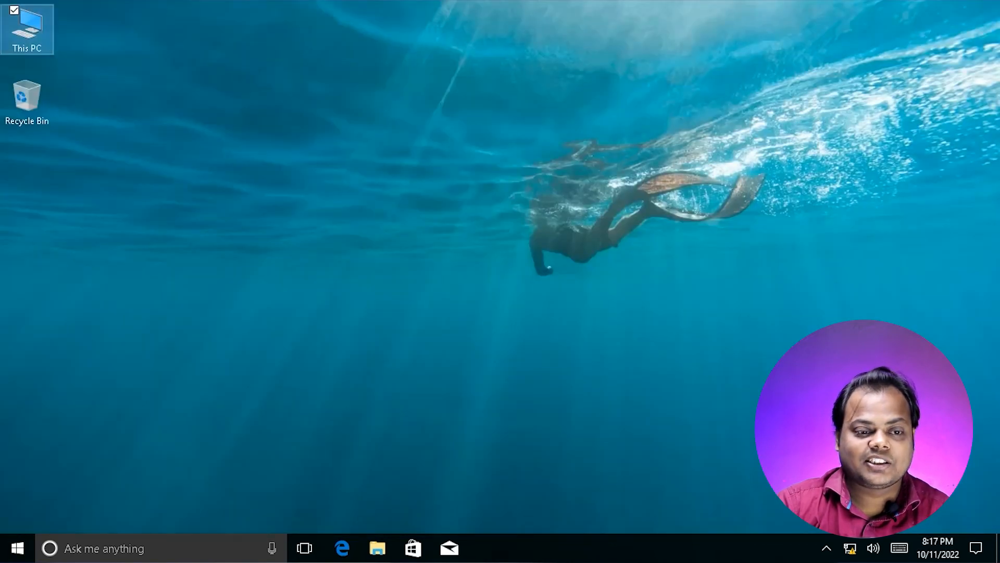
double_click(28, 29)
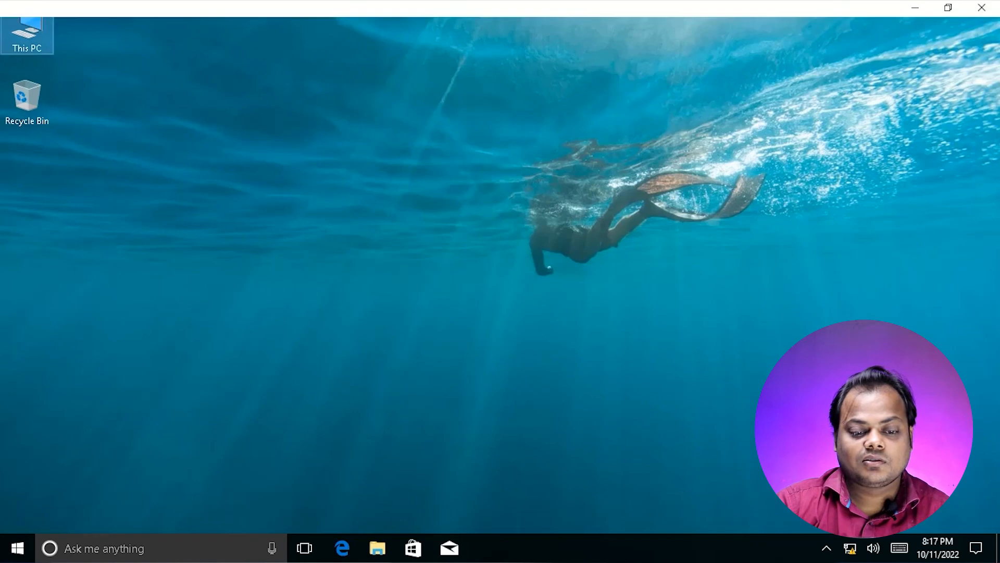